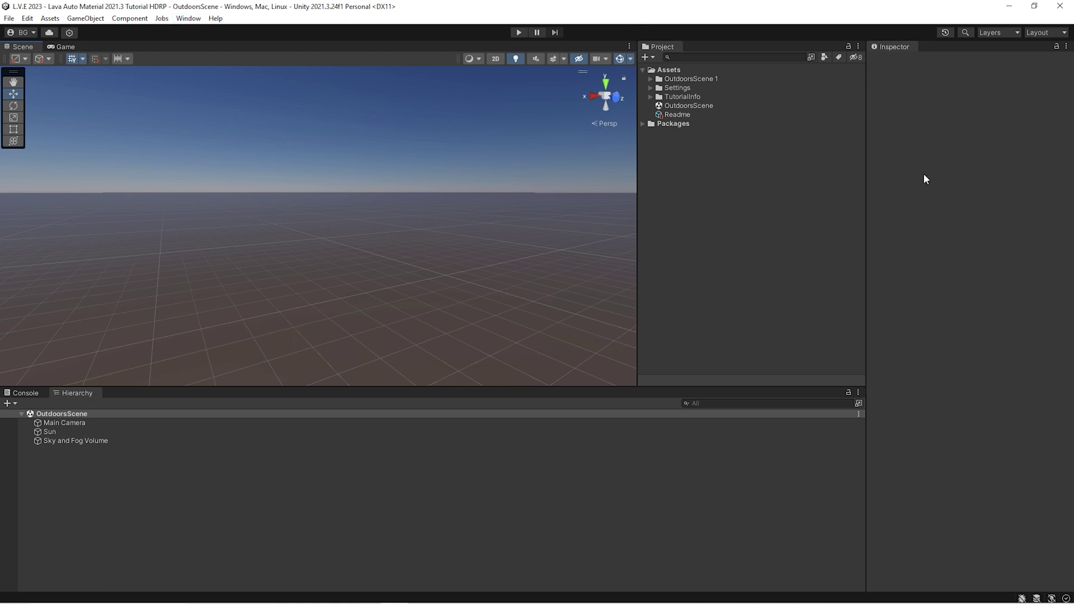
# Open the Window menu to list the editor windows and tools
pyautogui.click(181, 15)
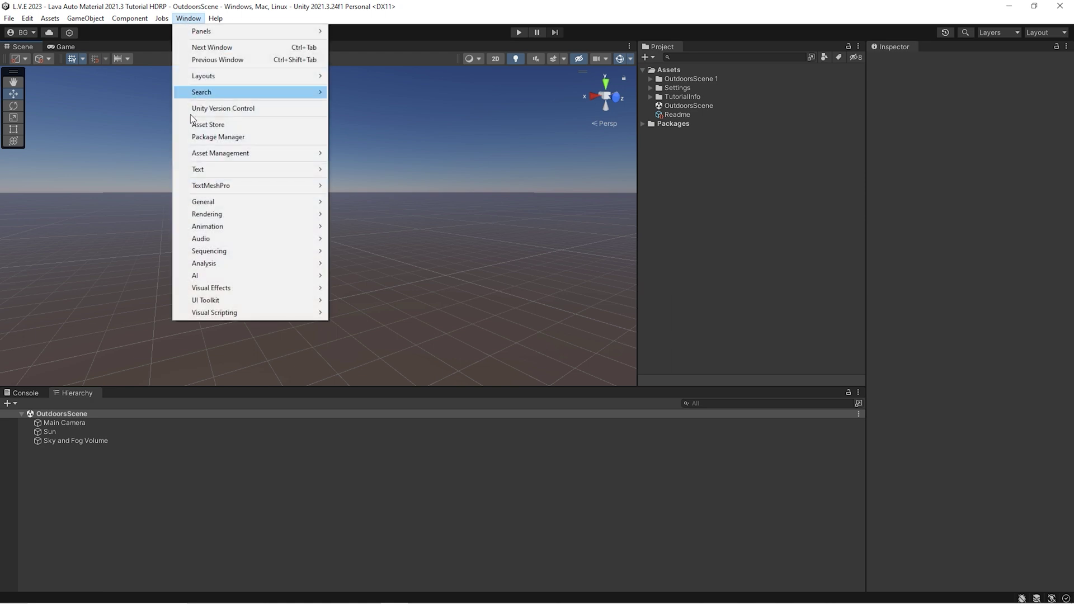
# Search 'r.a.m' in Package Manager and import all files of R.A.M 2019 - River Auto Material 2019
pyautogui.click(220, 137)
pyautogui.click(732, 239)
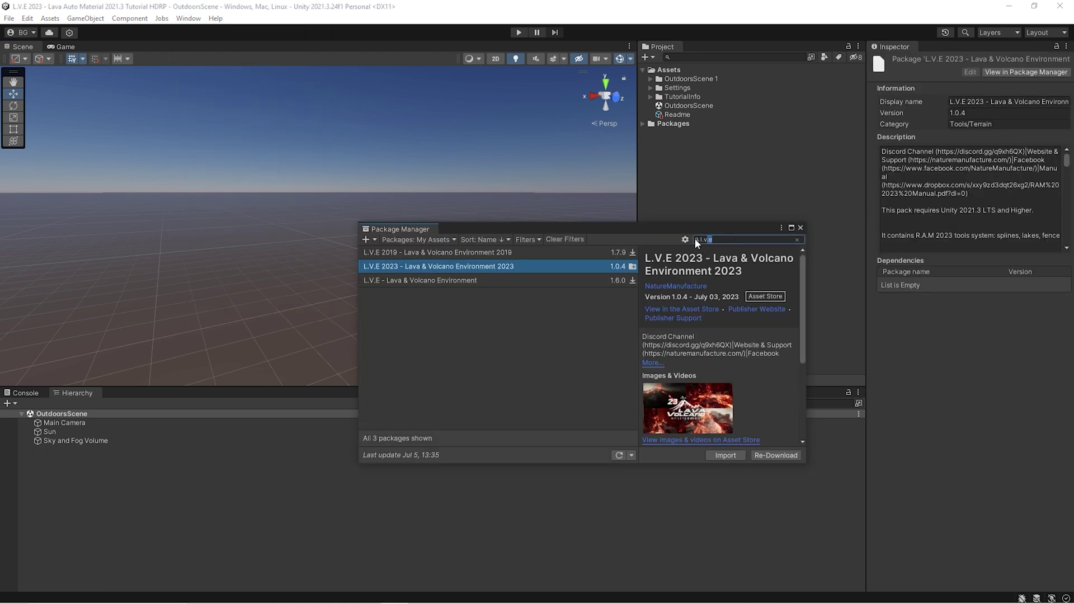
pyautogui.write('r.a.m')
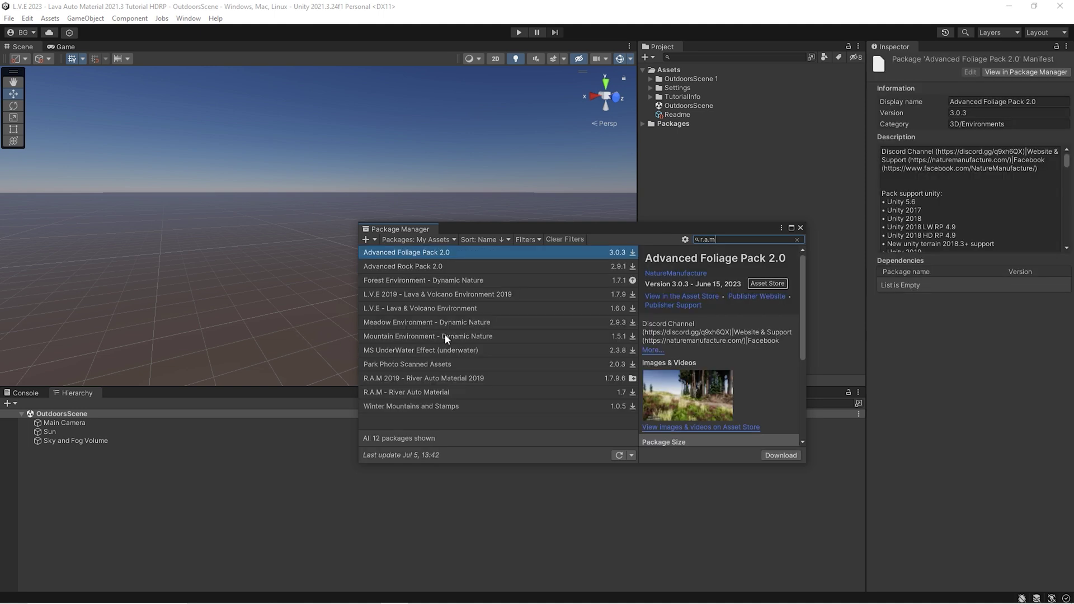
pyautogui.click(432, 378)
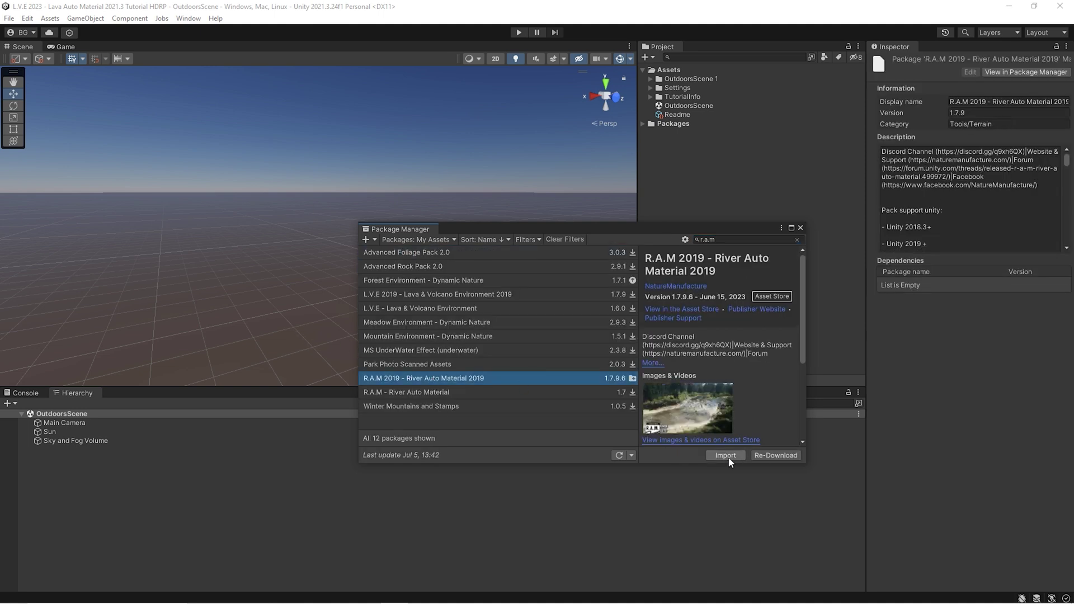
pyautogui.click(719, 458)
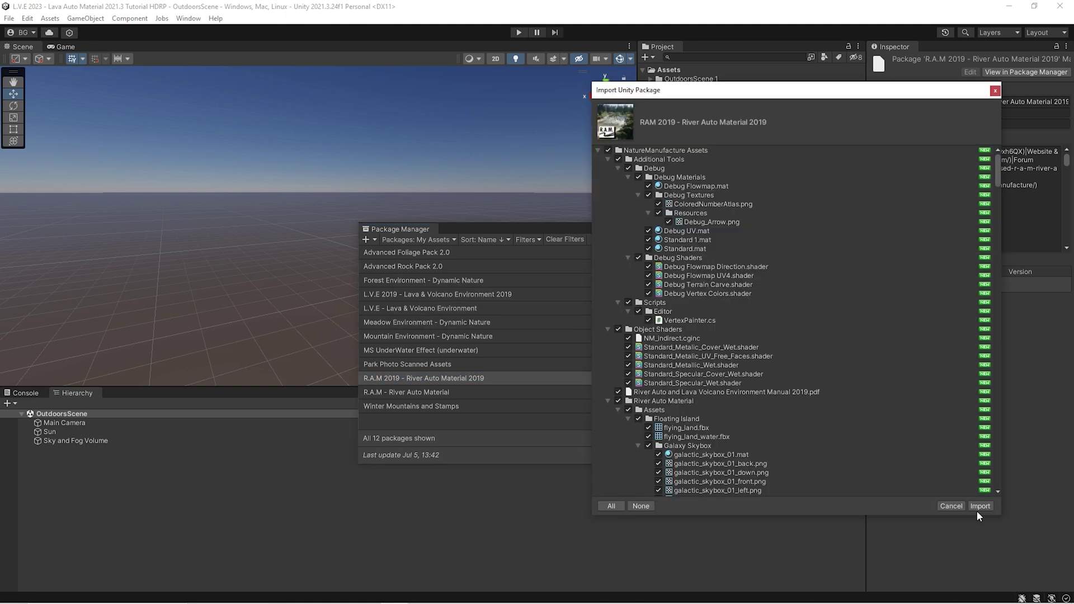
pyautogui.click(979, 506)
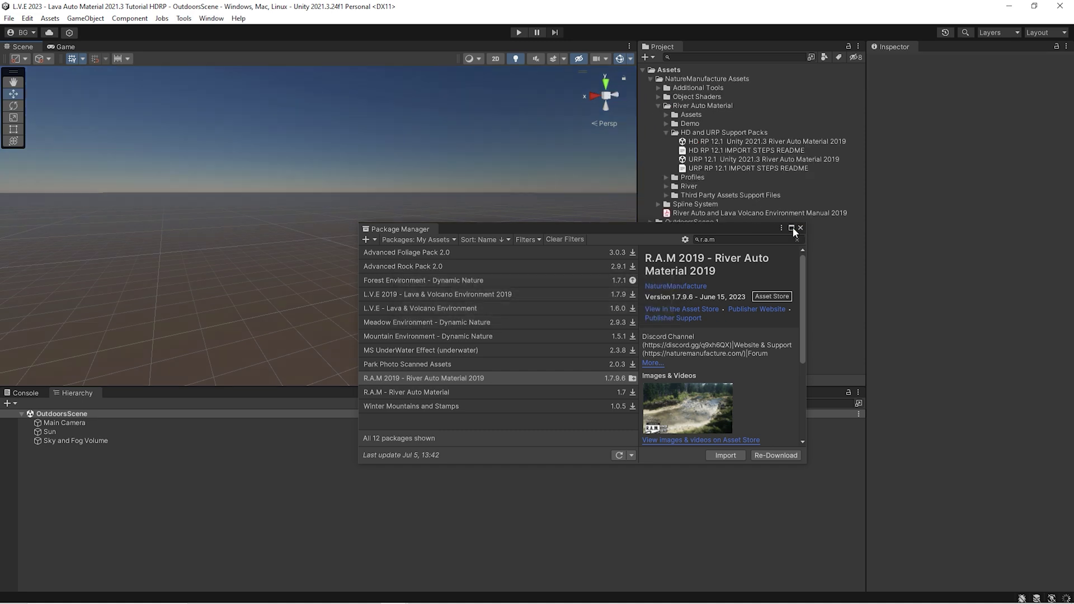
# Import the HD RP 12.1 River Auto Material support pack into the project
pyautogui.click(801, 227)
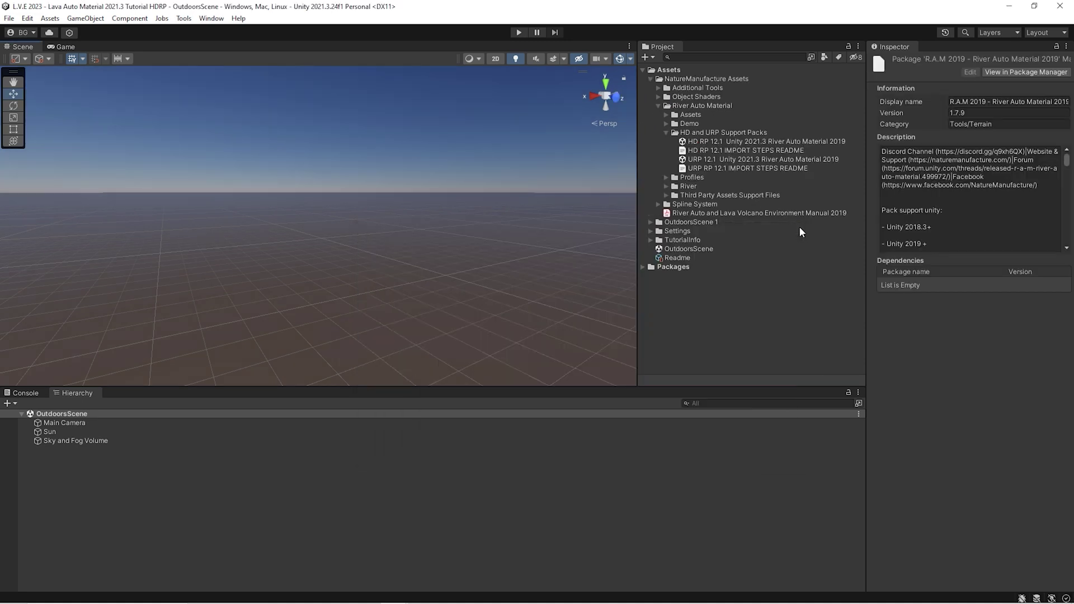
pyautogui.click(707, 142)
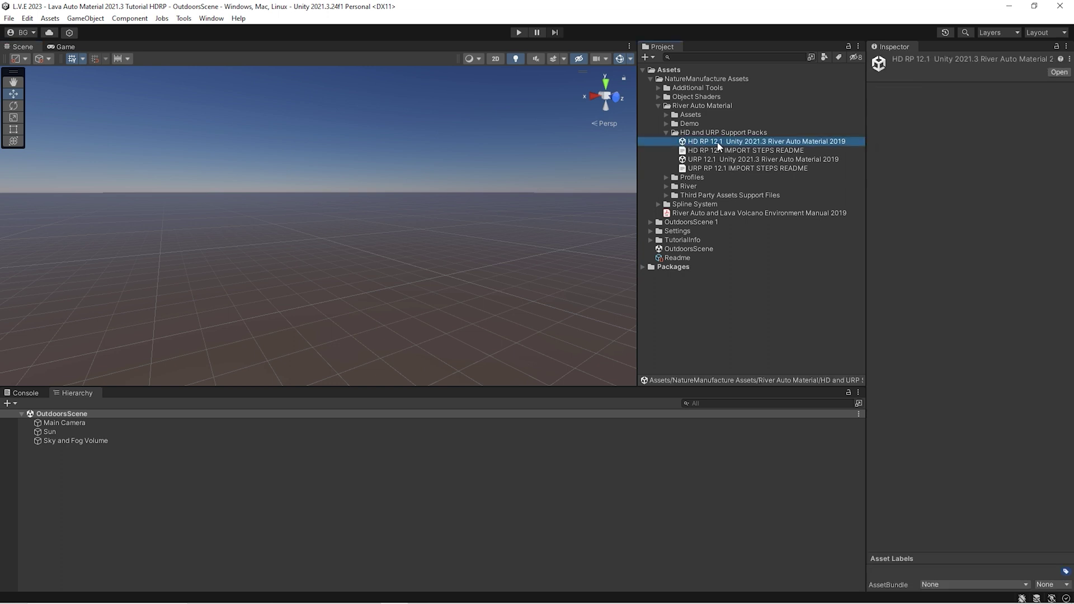
pyautogui.doubleClick(714, 142)
pyautogui.click(979, 506)
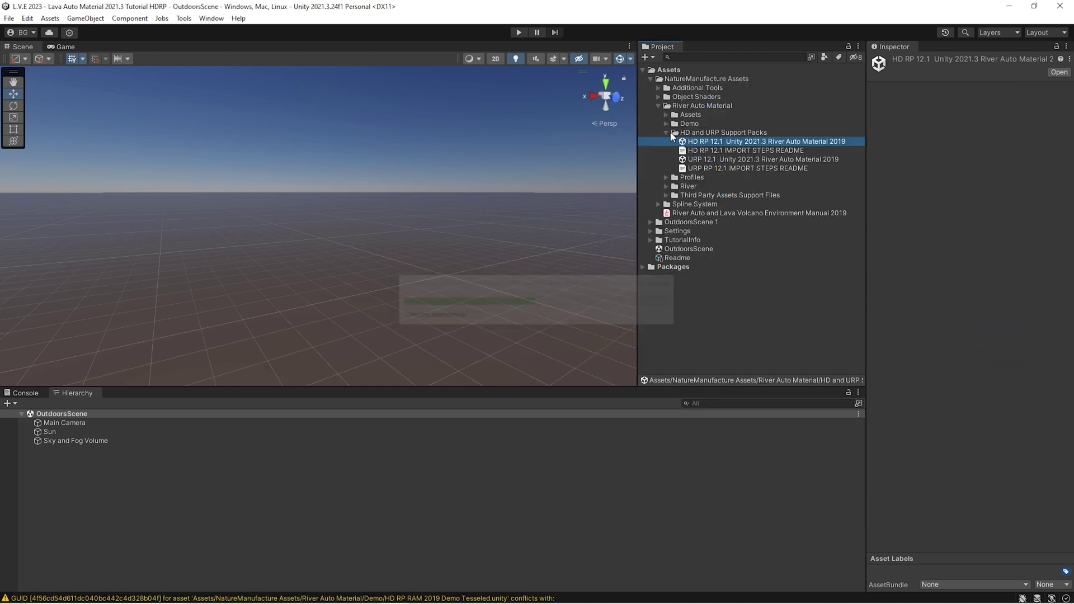
# Delete the Additional Tools and Spline System folders from NatureManufacture Assets
pyautogui.click(673, 88)
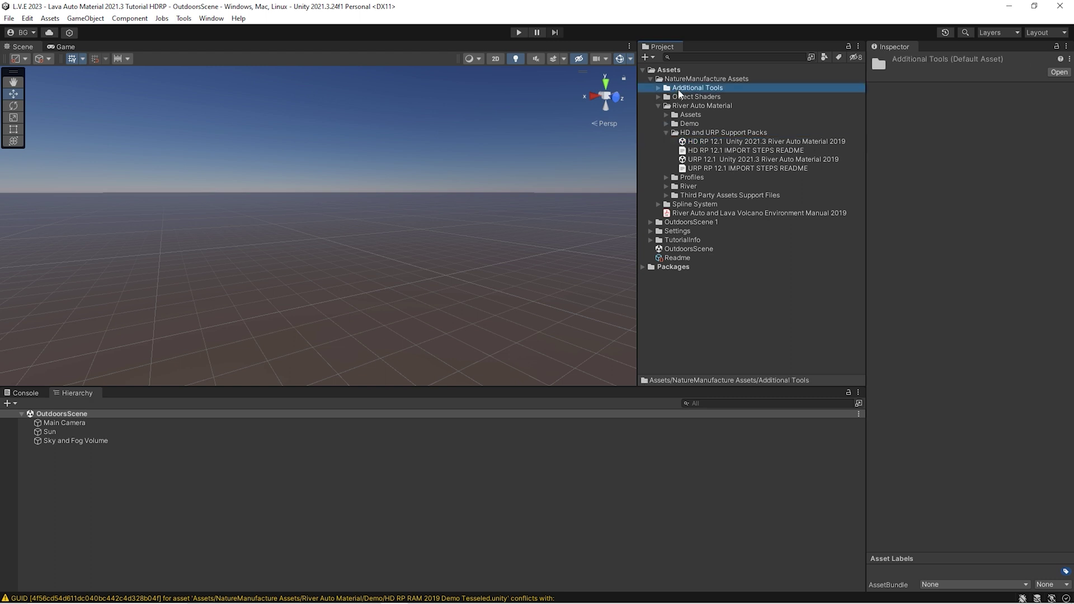
pyautogui.click(659, 106)
pyautogui.click(687, 97)
pyautogui.click(689, 89)
pyautogui.press('Delete')
pyautogui.press('Return')
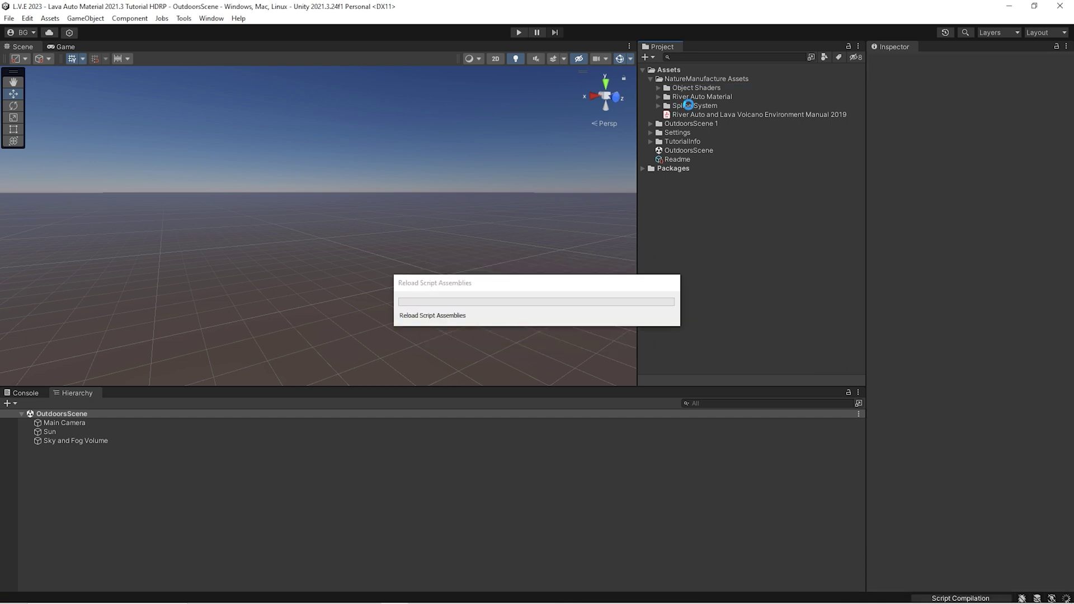
pyautogui.click(689, 104)
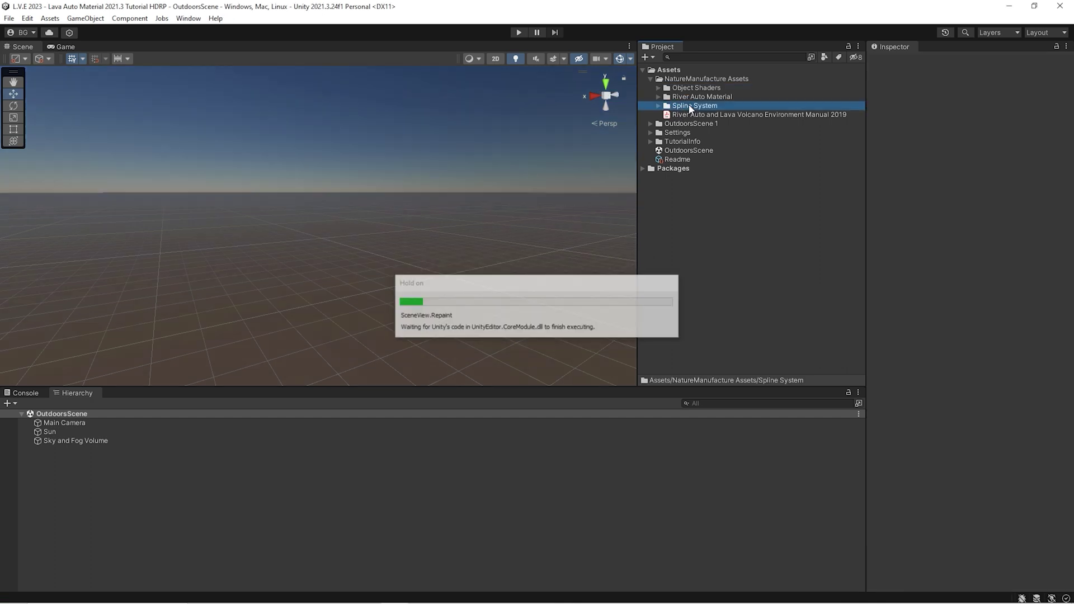
pyautogui.press('Delete')
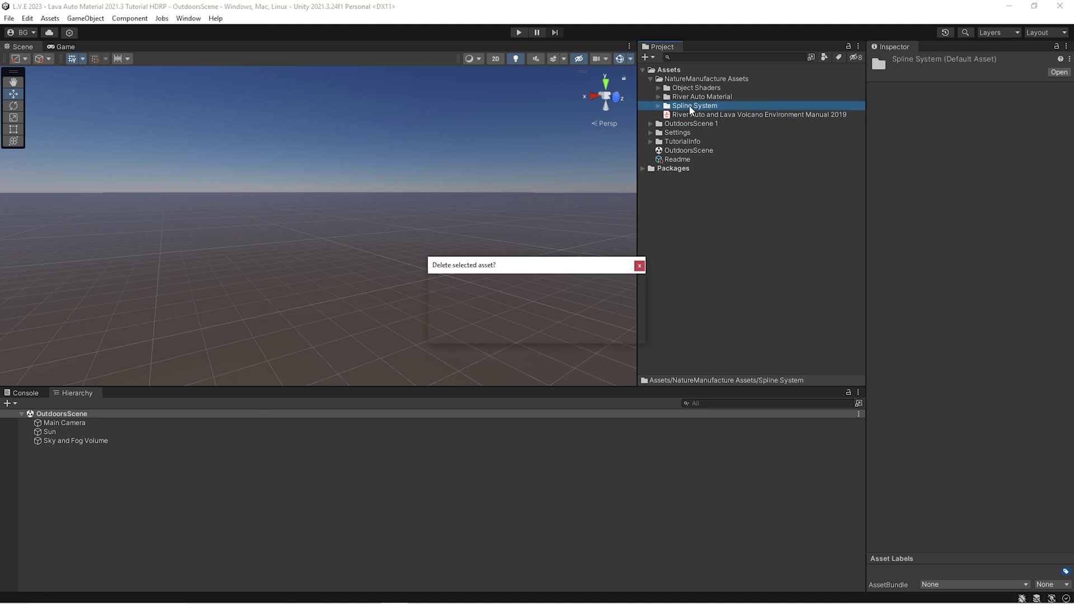
pyautogui.press('Return')
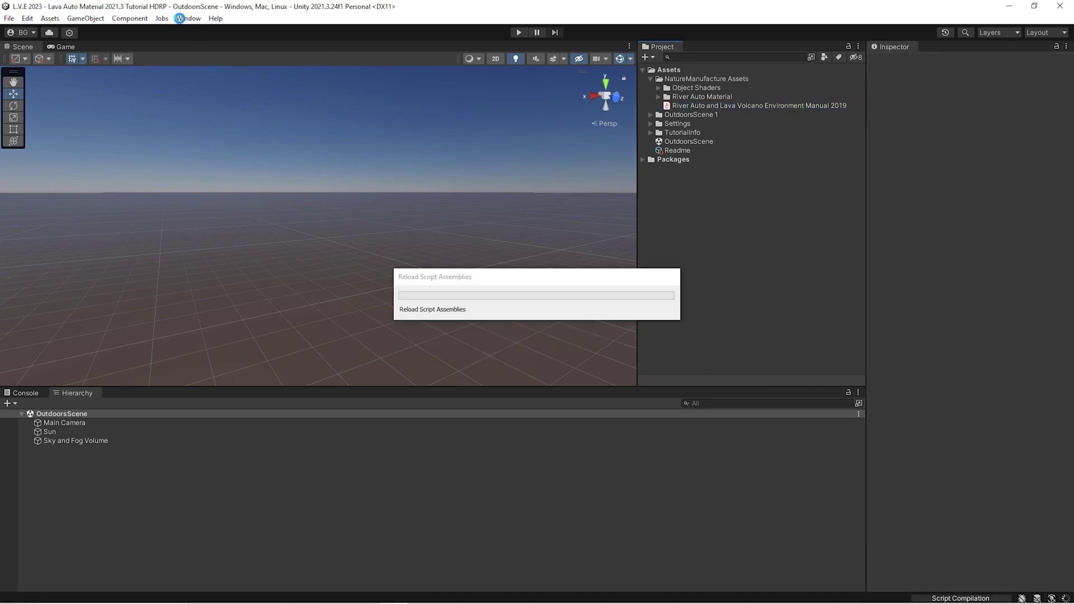
pyautogui.click(180, 19)
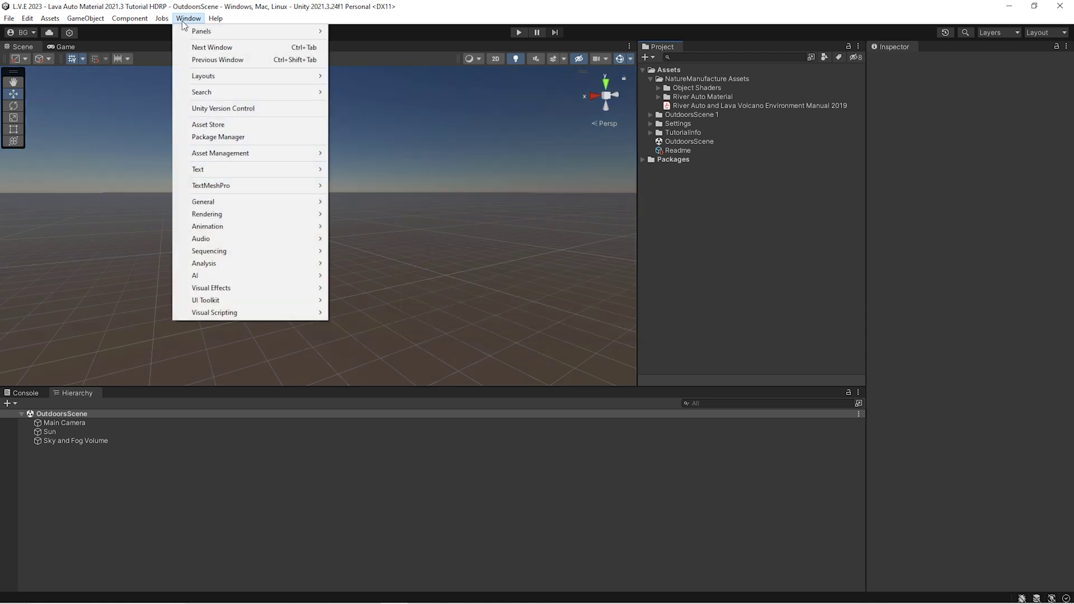
# Search 'l.v.e' and import L.V.E 2023 - Lava & Volcano Environment 2023 with its required dependencies
pyautogui.click(210, 139)
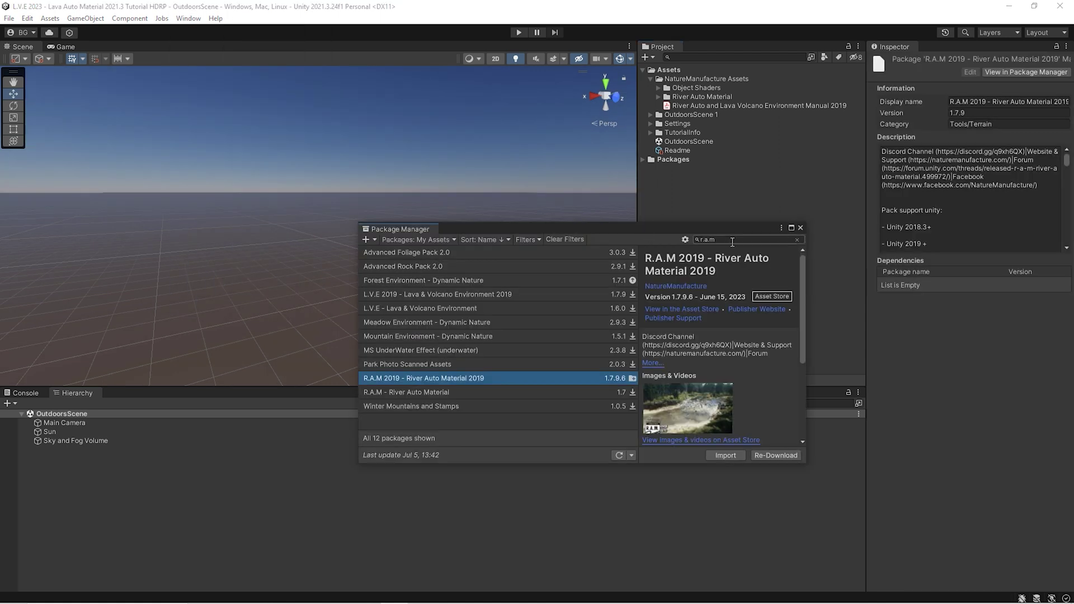
pyautogui.write('l.v.')
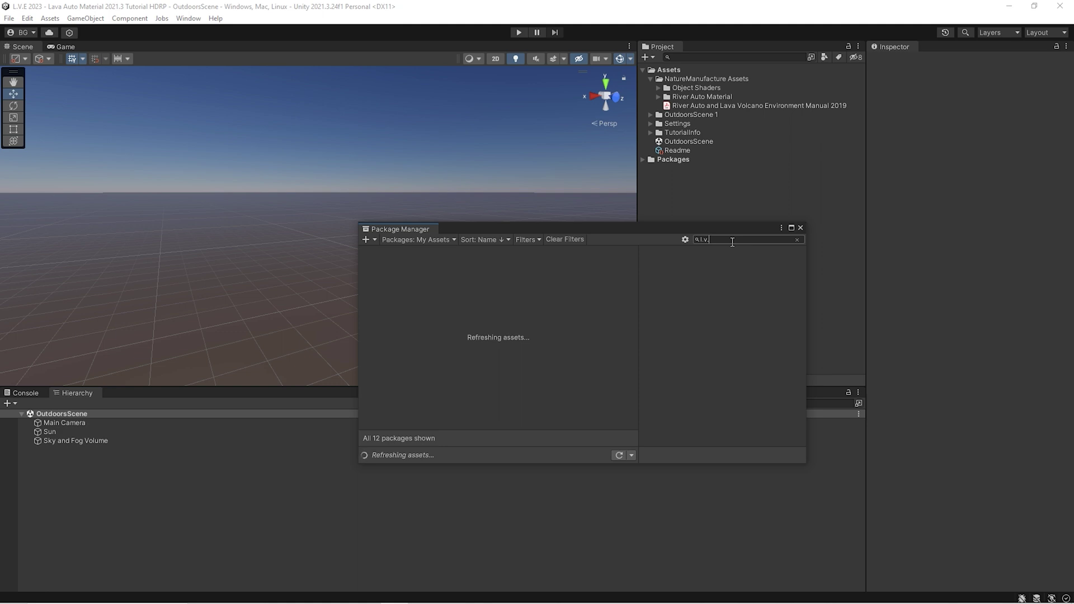
pyautogui.write('e 2023')
pyautogui.press('BackSpace')
pyautogui.press('BackSpace')
pyautogui.press('BackSpace')
pyautogui.press('BackSpace')
pyautogui.press('BackSpace')
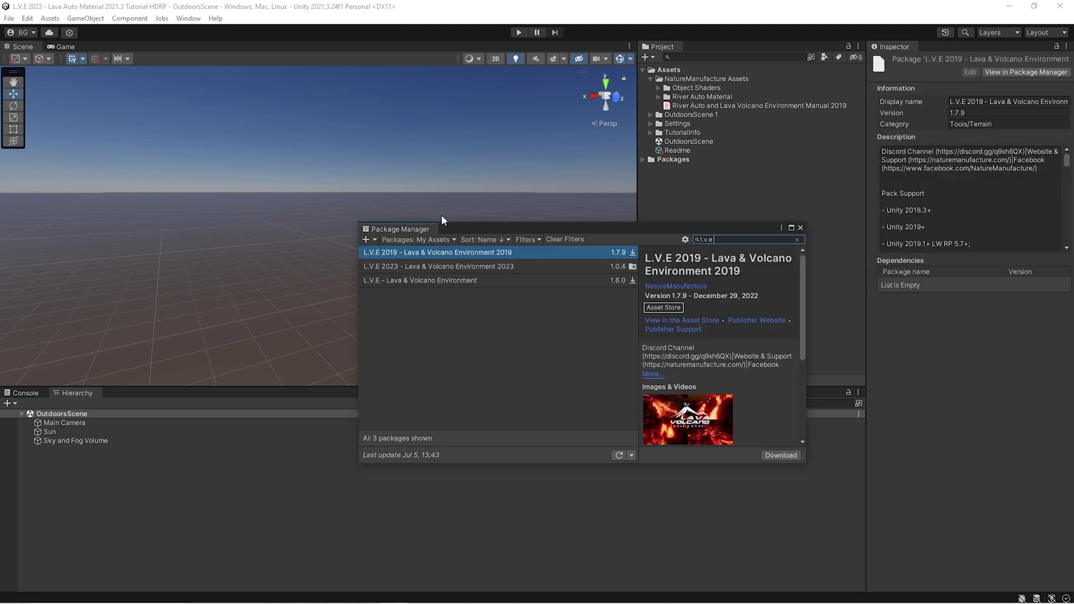
pyautogui.click(402, 272)
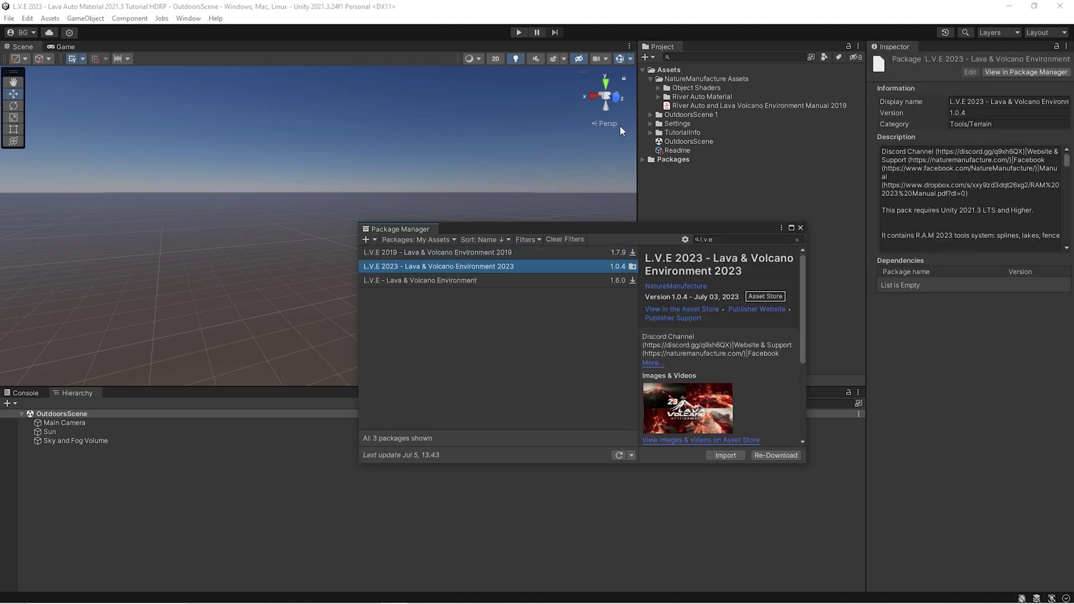
pyautogui.click(720, 456)
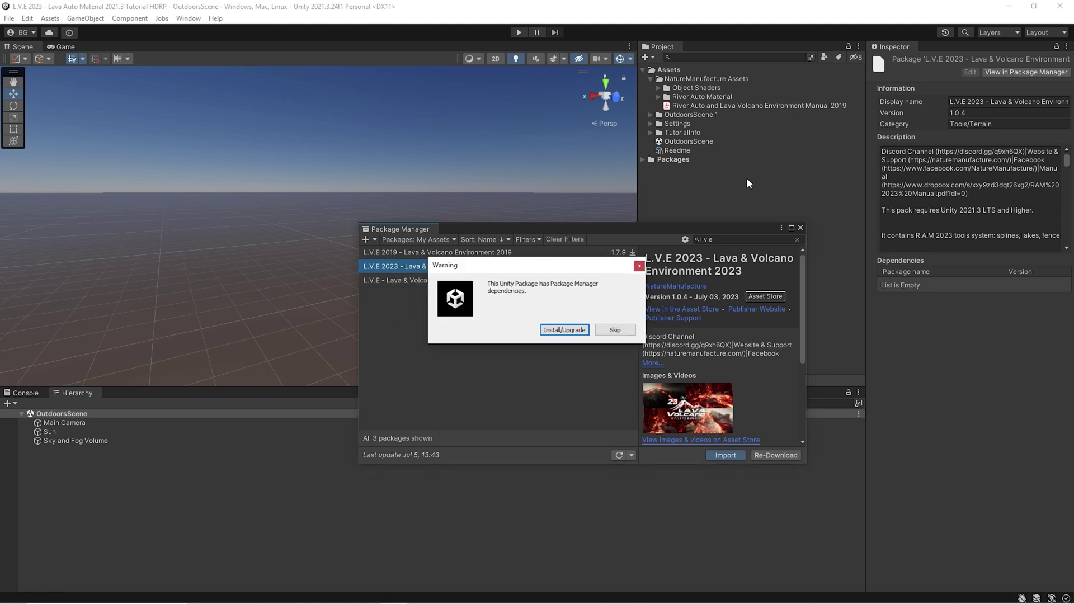
pyautogui.click(557, 330)
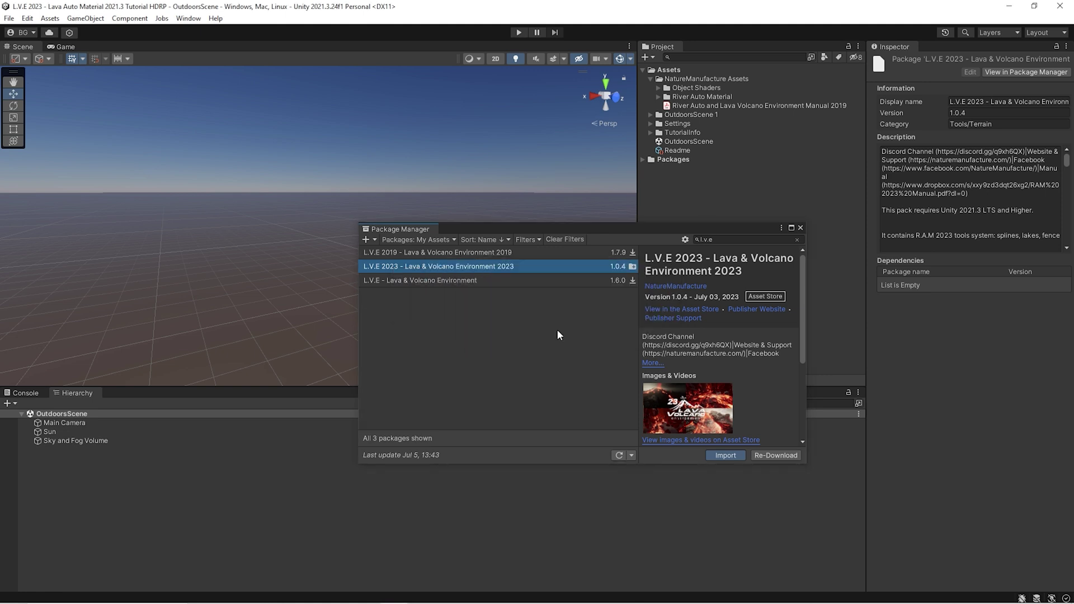
pyautogui.click(979, 506)
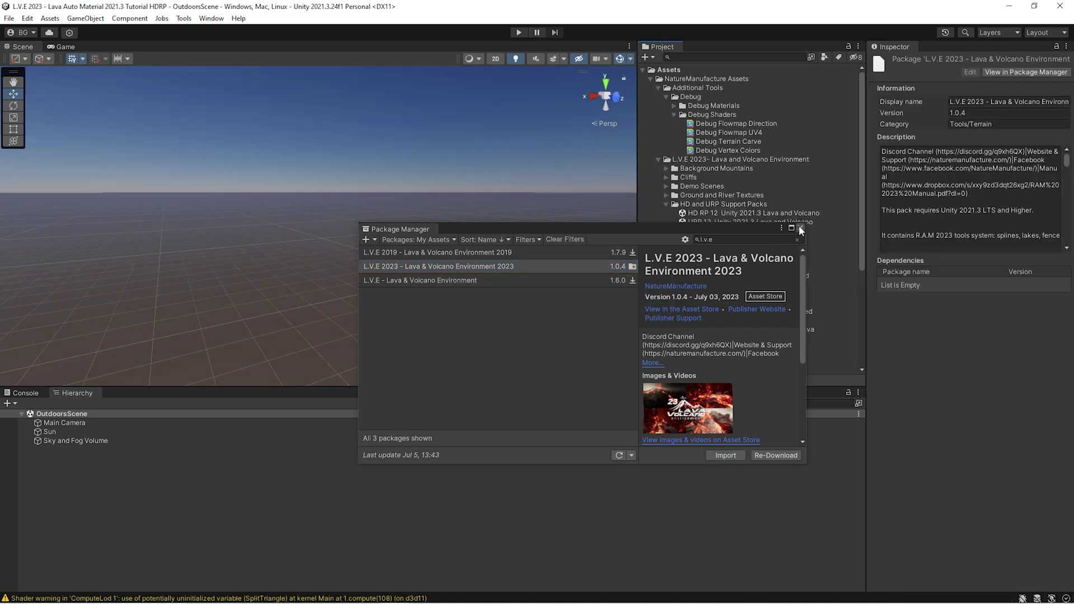
pyautogui.click(800, 229)
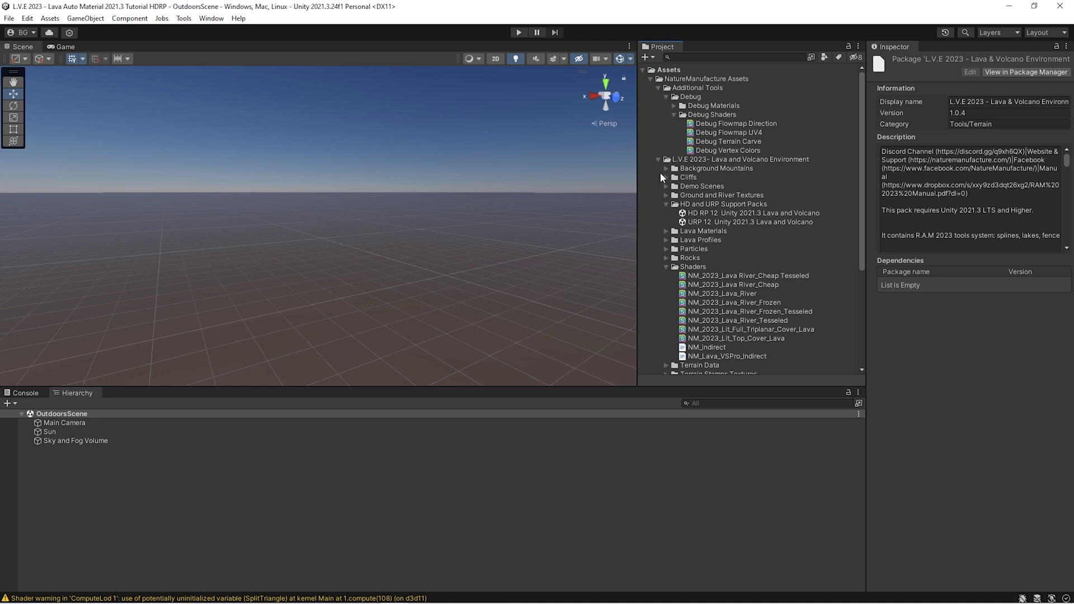
# Import the HD RP 12 Unity 2021.3 Lava and Volcano pack from HD and URP Support Packs
pyautogui.click(685, 205)
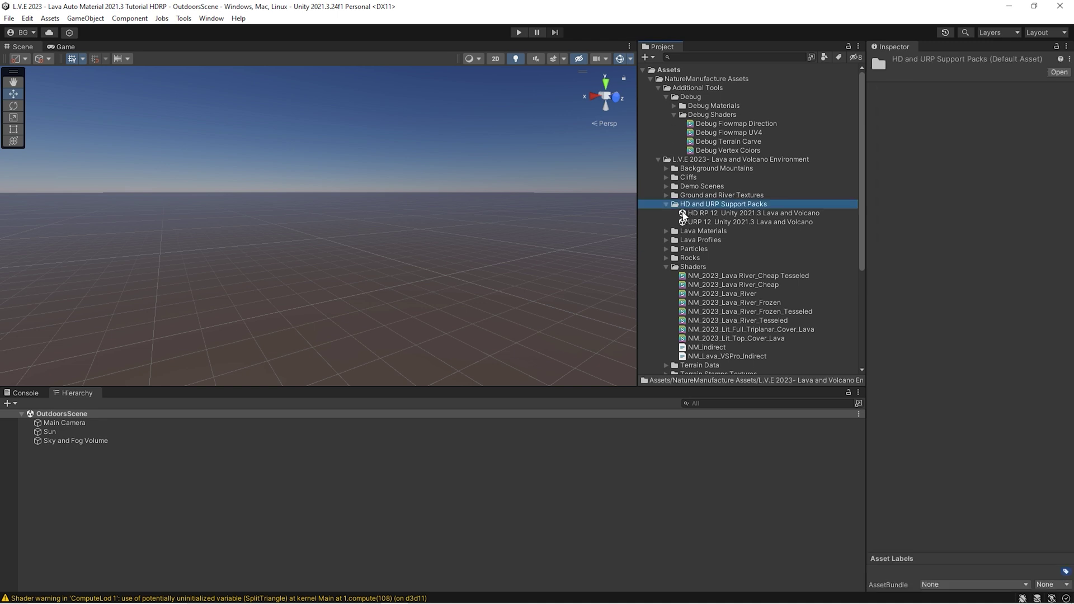
pyautogui.doubleClick(696, 213)
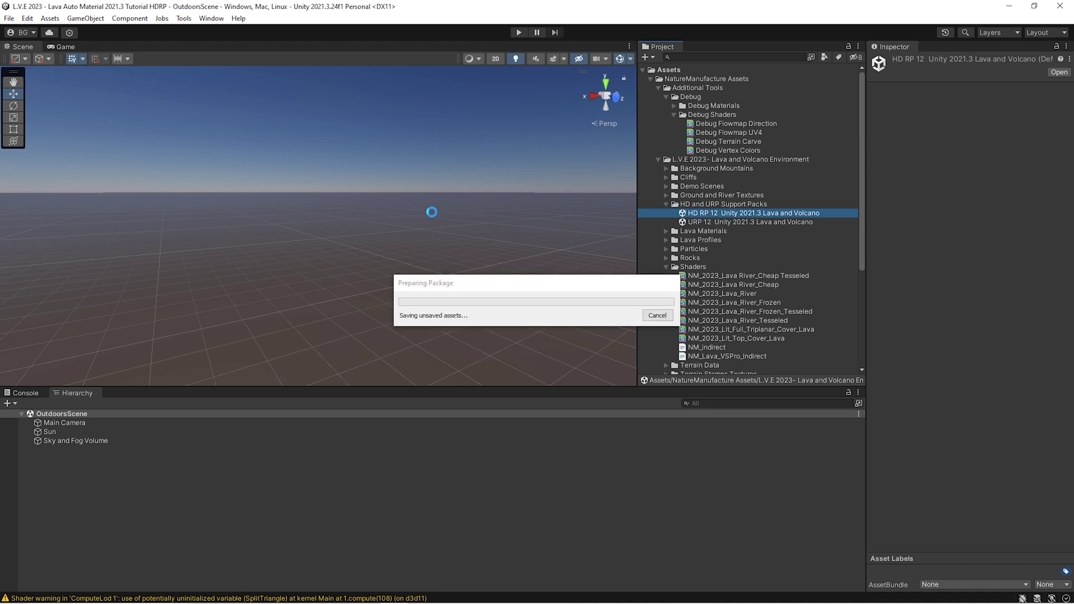
pyautogui.click(666, 195)
pyautogui.scroll(-3, 688, 222)
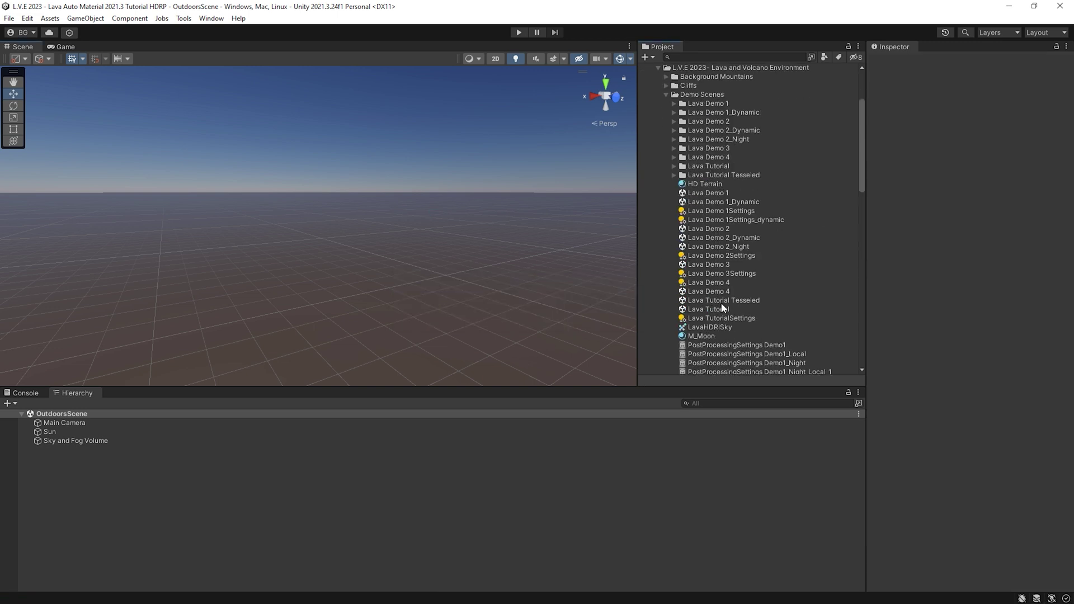
# Open the Lava Tutorial Tesseled scene and create a NatureManufacture river spline
pyautogui.doubleClick(723, 301)
pyautogui.moveTo(395, 217); pyautogui.dragTo(139, 247, button='right')
pyautogui.click(8, 403)
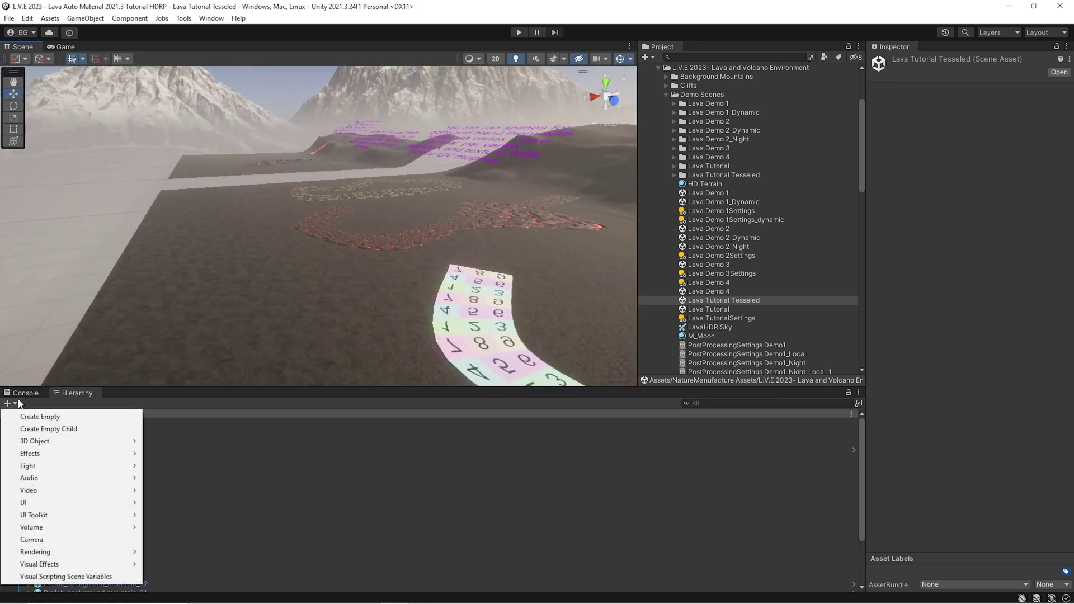
pyautogui.moveTo(39, 445)
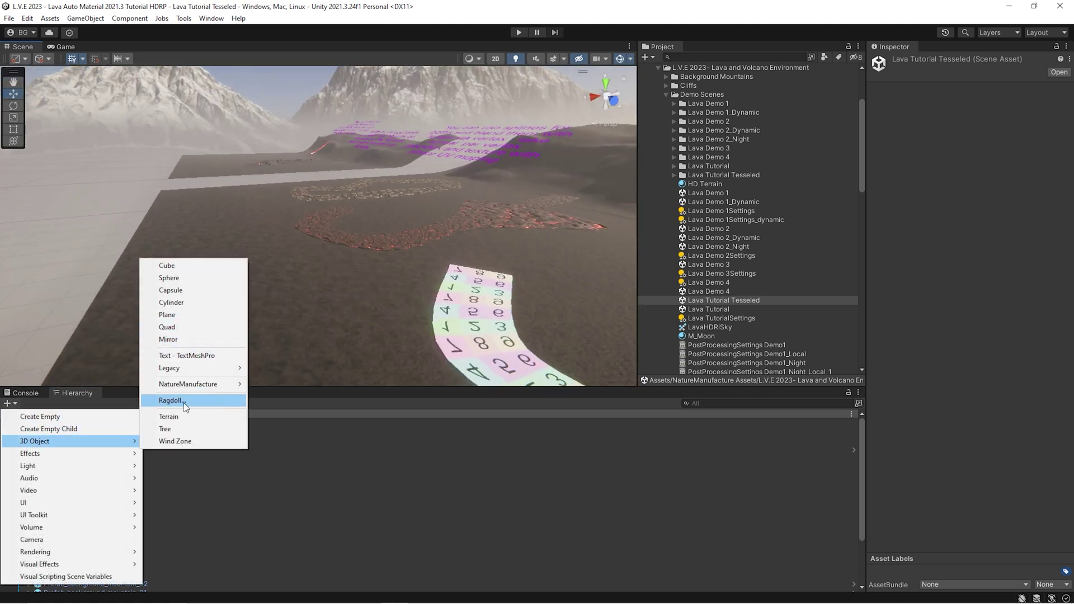
pyautogui.moveTo(194, 385)
pyautogui.click(292, 409)
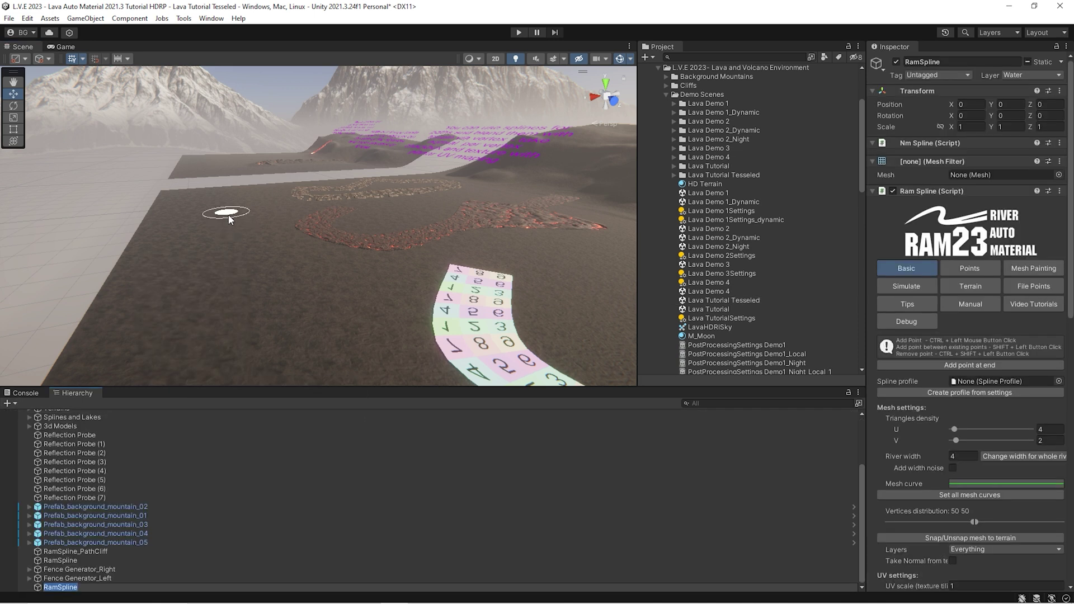
# Place two spline points on the terrain to draw the river mesh
pyautogui.keyDown('ctrl'); pyautogui.click(231, 220); pyautogui.keyUp('ctrl')
pyautogui.moveTo(230, 219); pyautogui.dragTo(288, 329, button='right')
pyautogui.keyDown('ctrl'); pyautogui.click(288, 329); pyautogui.keyUp('ctrl')
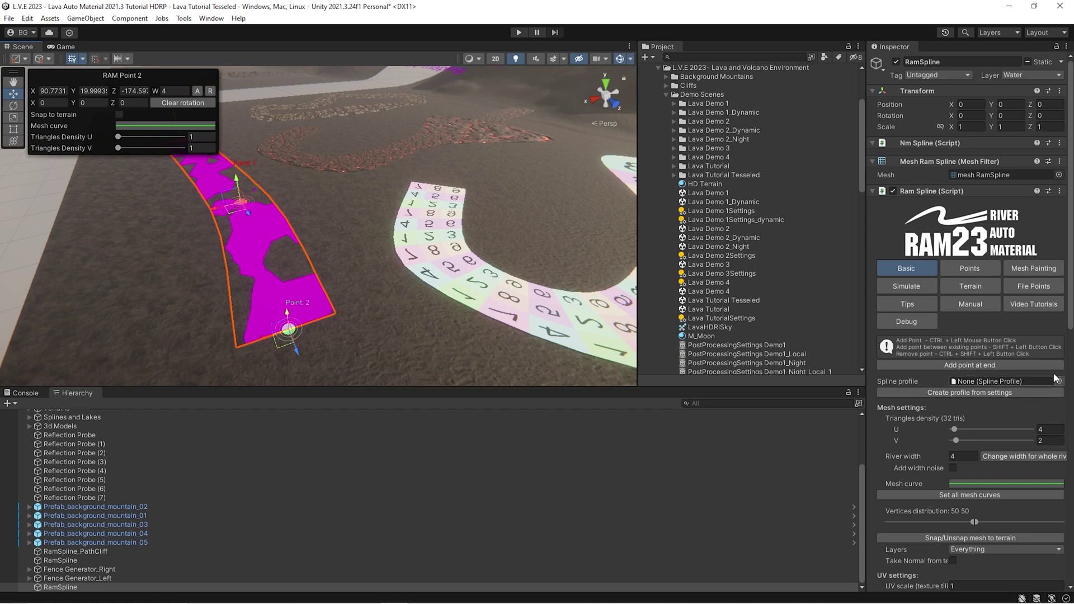
pyautogui.scroll(-4, 984, 436)
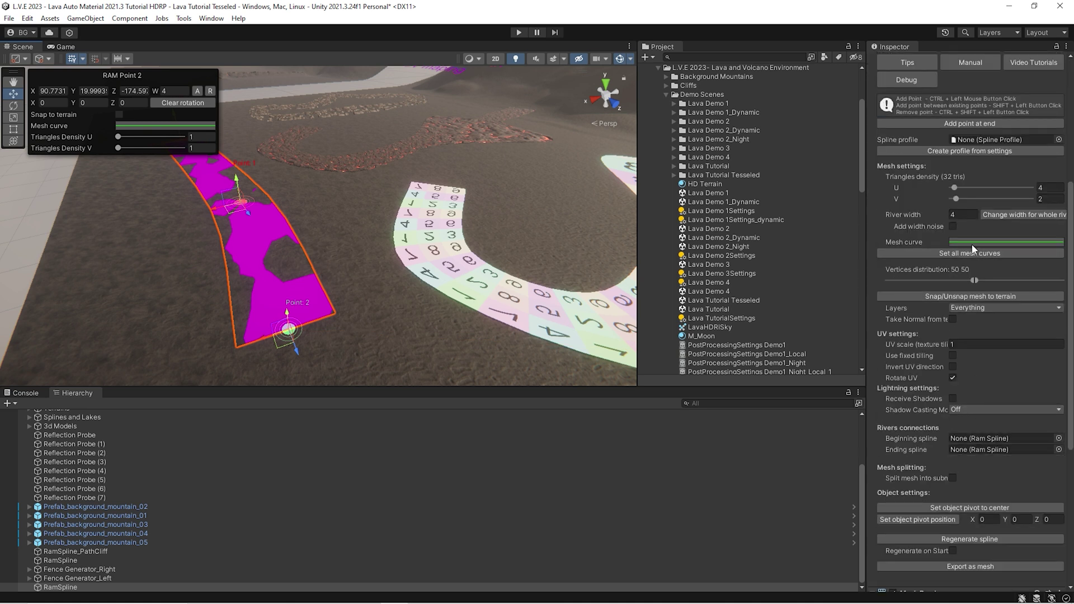
pyautogui.scroll(2, 973, 249)
pyautogui.scroll(-5, 938, 307)
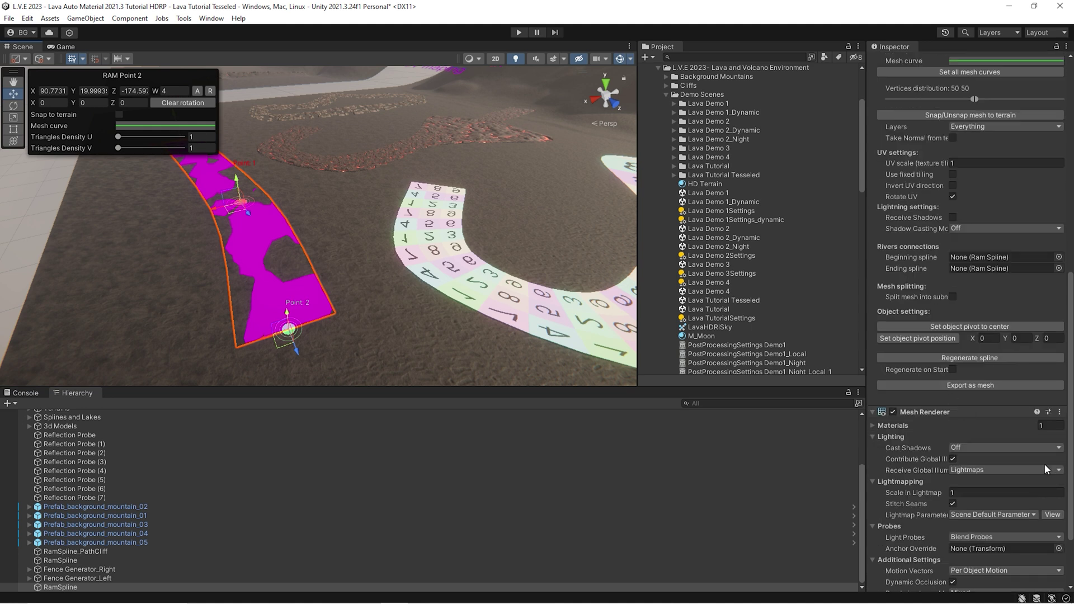
pyautogui.click(666, 94)
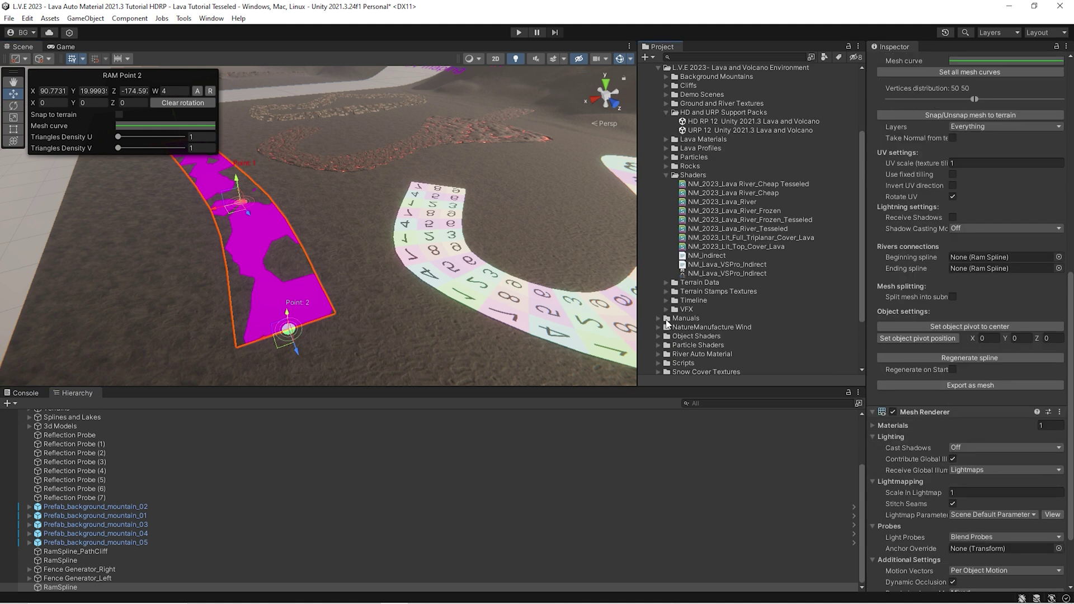
# Assign R2_River_Tesseled_Big from River > Materials Tesseled to the Mesh Renderer's Element 0 slot
pyautogui.click(658, 354)
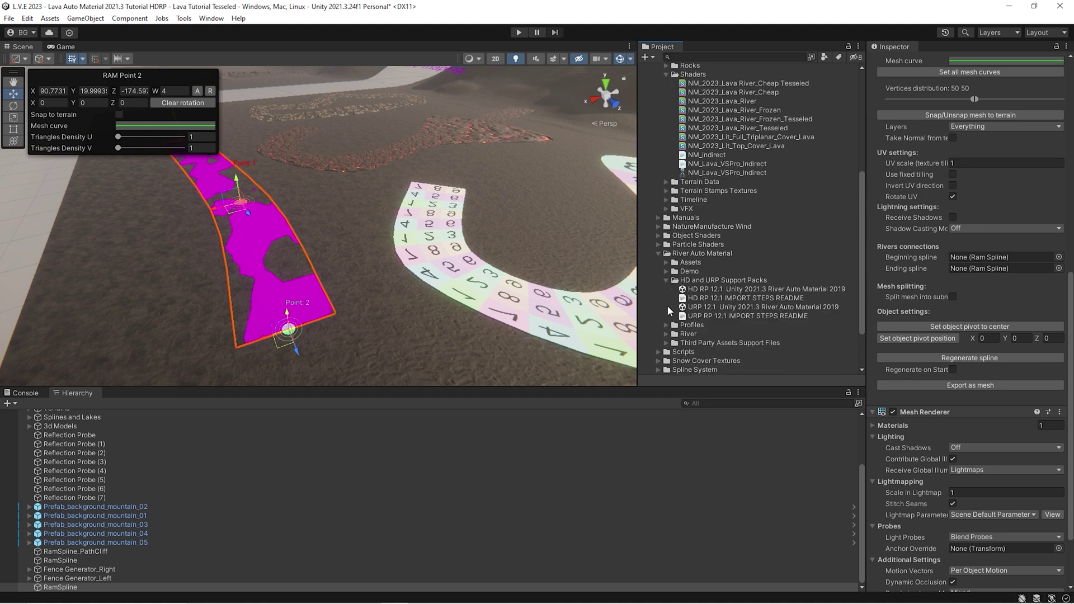
pyautogui.click(666, 334)
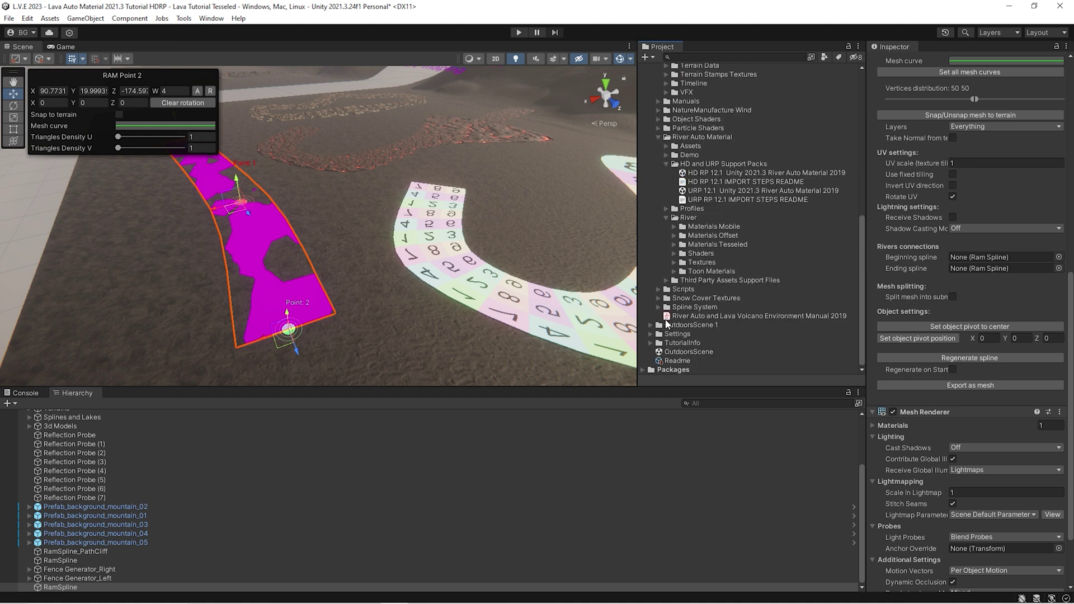
pyautogui.click(676, 244)
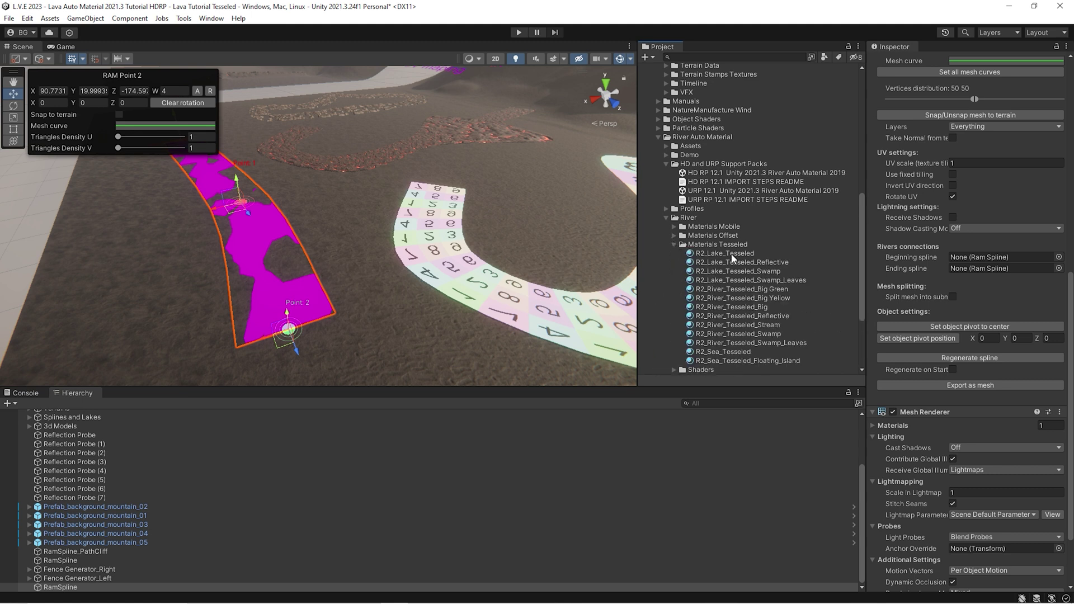
pyautogui.click(873, 426)
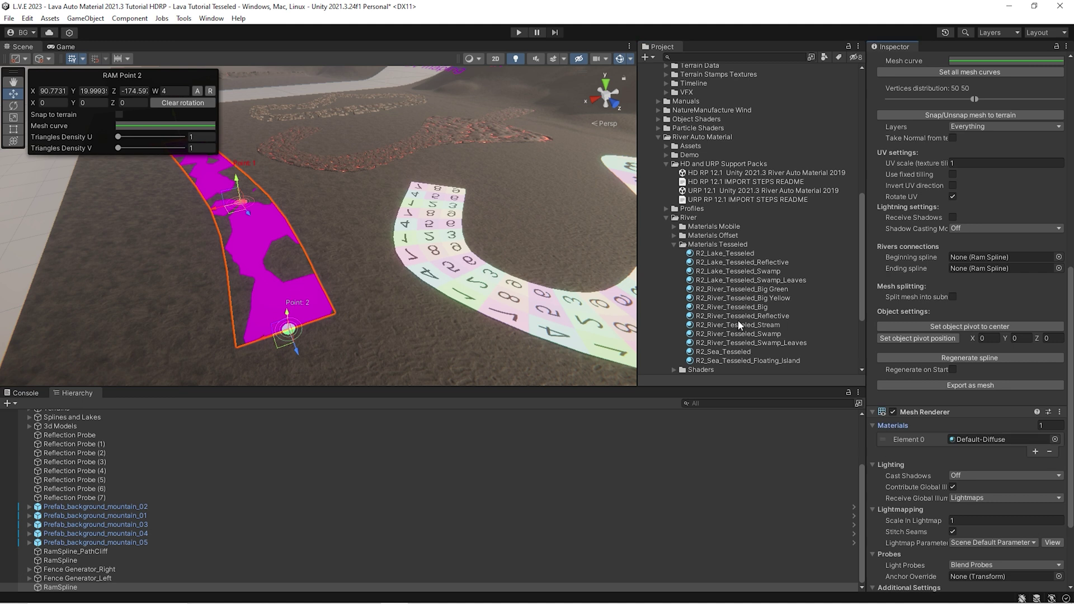
pyautogui.moveTo(745, 307); pyautogui.dragTo(998, 443)
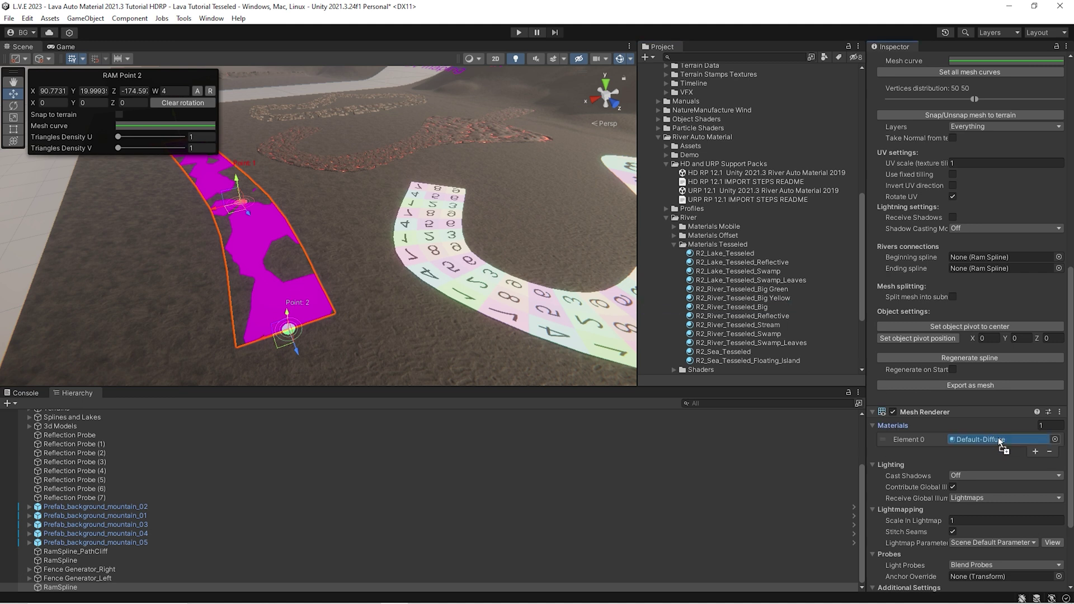
pyautogui.moveTo(980, 460); pyautogui.dragTo(978, 444)
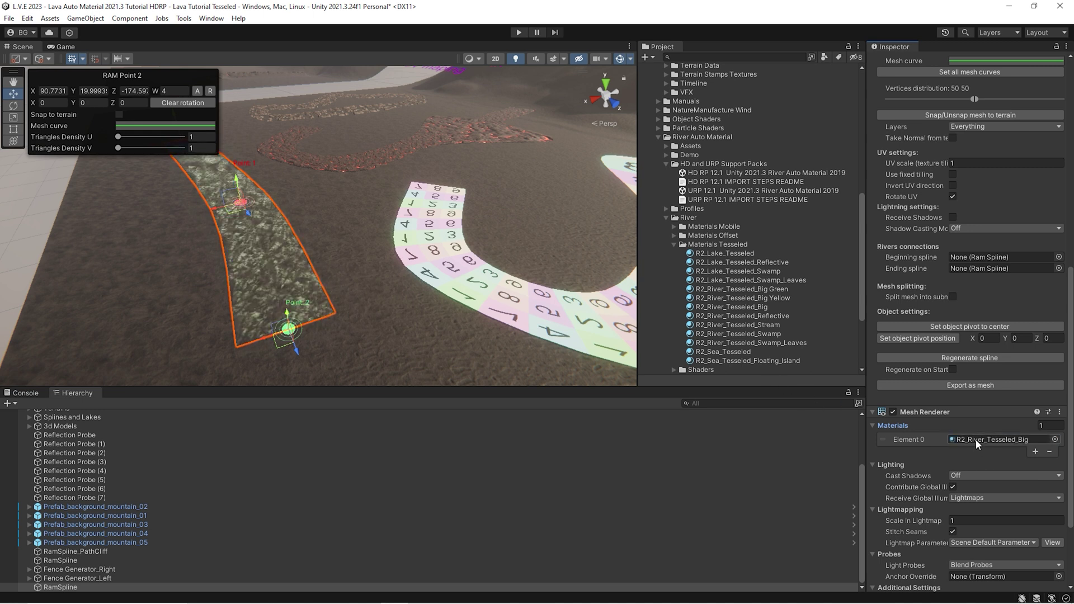
pyautogui.moveTo(370, 237); pyautogui.dragTo(353, 174, button='right')
pyautogui.press('w')
pyautogui.press('a')
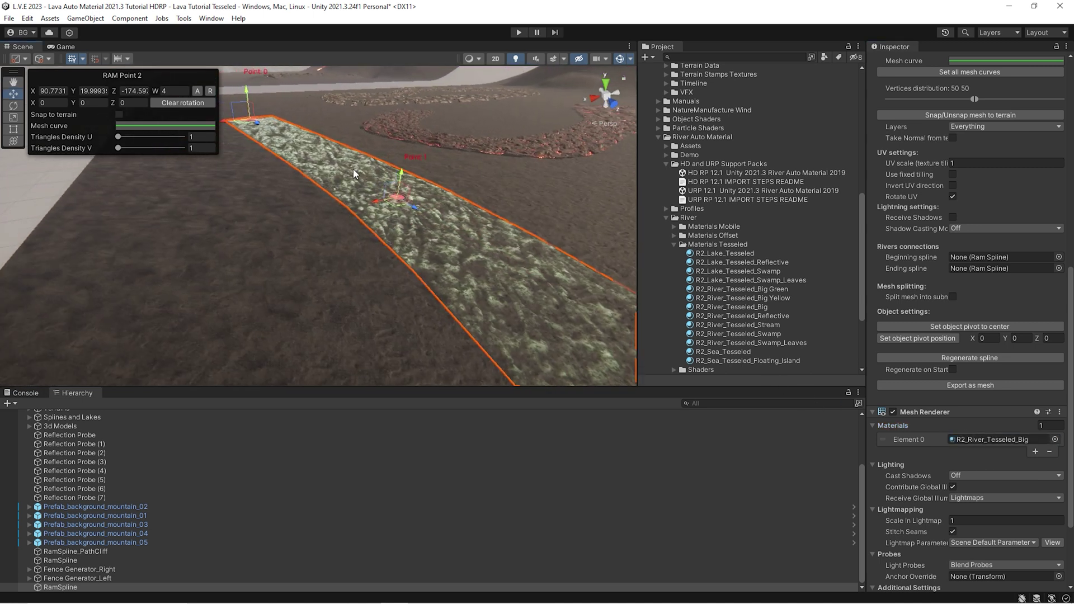
pyautogui.click(402, 176)
# Register the river material's NM_SSSSettings_Water_RAM diffusion profile in the HDRP settings
pyautogui.press('w')
pyautogui.moveTo(462, 210); pyautogui.dragTo(445, 255, button='right')
pyautogui.scroll(-4, 983, 435)
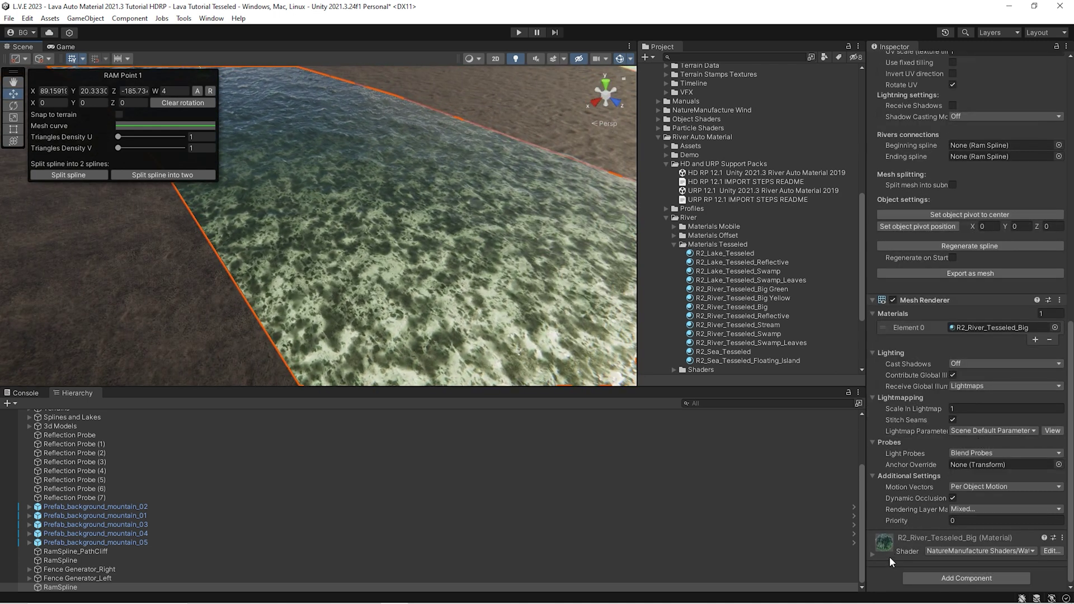
pyautogui.click(874, 555)
pyautogui.scroll(-12, 965, 468)
pyautogui.moveTo(1069, 337); pyautogui.dragTo(1069, 533)
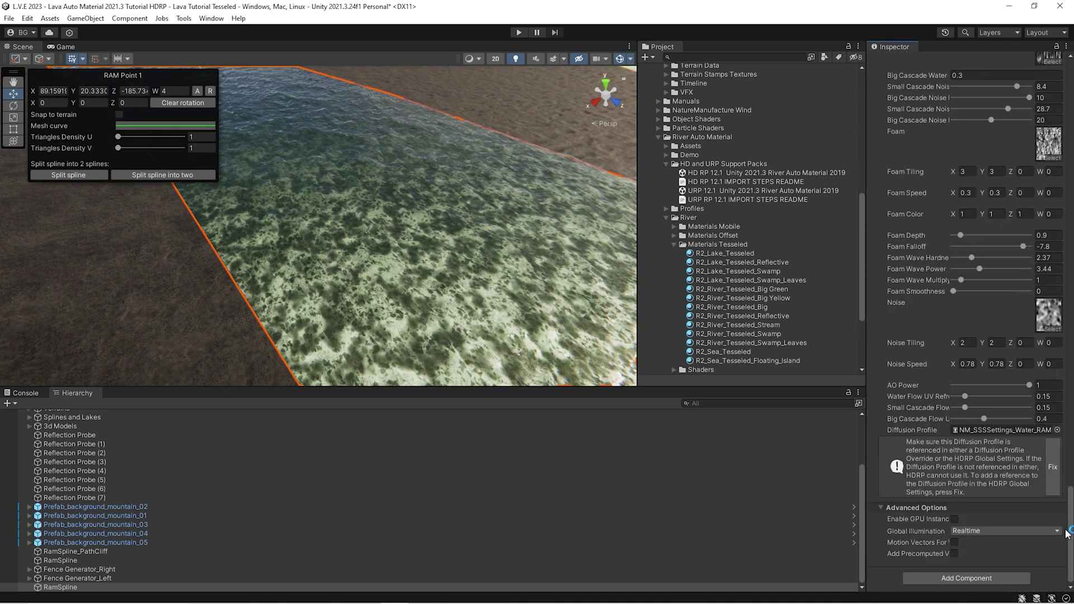
pyautogui.click(1053, 466)
pyautogui.press('f')
# Enable Always Refresh in scene effects and raise river points 2, 1 and 0 upward
pyautogui.click(563, 59)
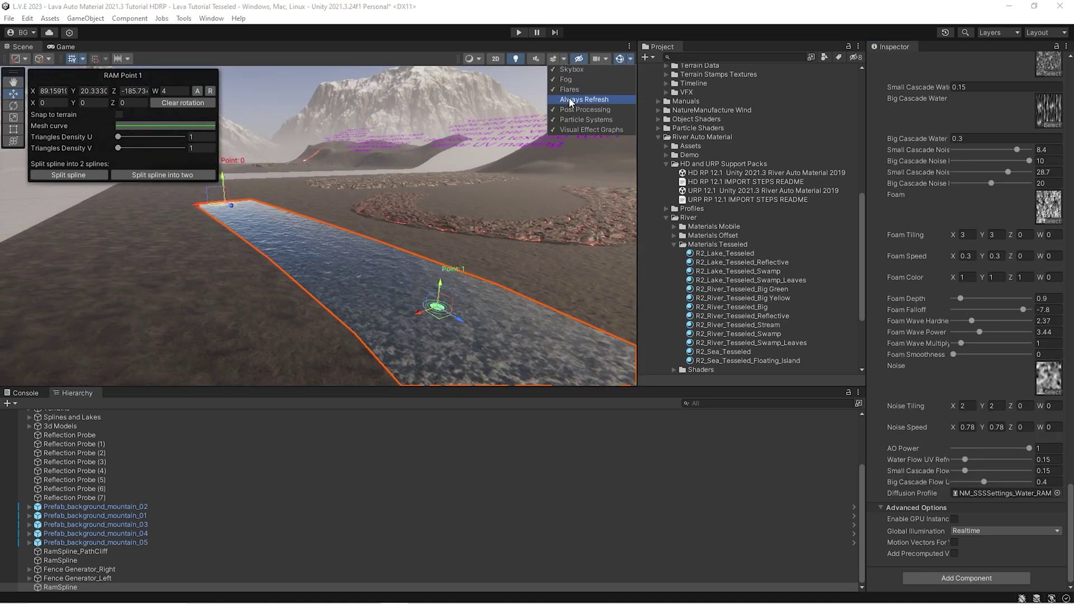
pyautogui.click(570, 101)
pyautogui.moveTo(291, 226); pyautogui.dragTo(576, 196, button='right')
pyautogui.moveTo(591, 196); pyautogui.dragTo(598, 169)
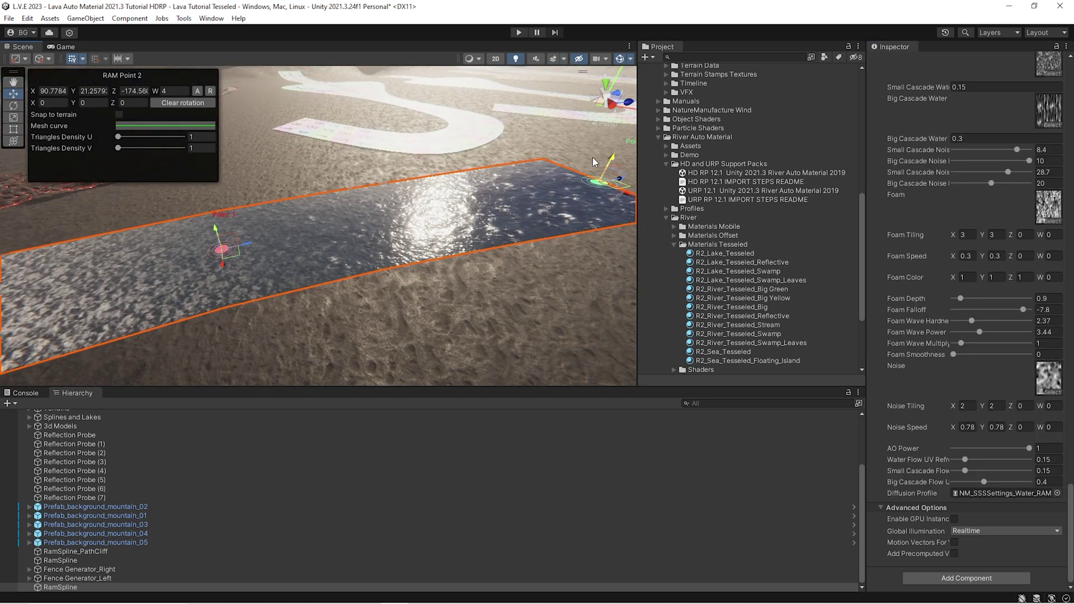
pyautogui.moveTo(219, 230); pyautogui.dragTo(225, 212)
pyautogui.moveTo(225, 212); pyautogui.dragTo(471, 218, button='right')
pyautogui.moveTo(163, 218); pyautogui.dragTo(157, 179, button='right')
pyautogui.moveTo(188, 203); pyautogui.dragTo(189, 189)
pyautogui.moveTo(268, 241); pyautogui.dragTo(548, 313, button='right')
pyautogui.scroll(20, 987, 232)
pyautogui.scroll(20, 985, 251)
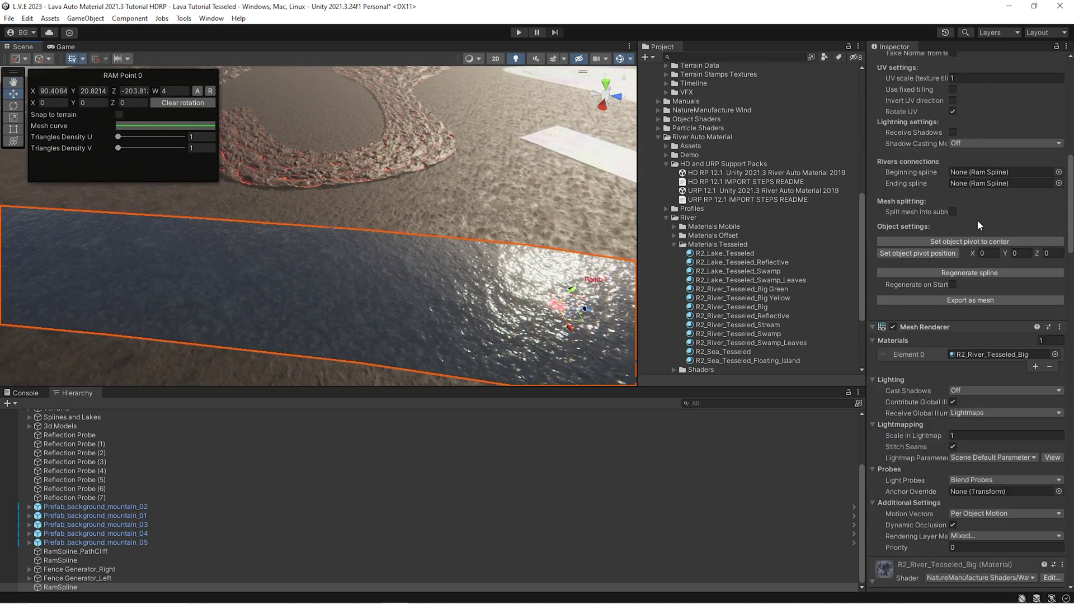
# Apply R2_Profile_River_Big, then replace it with R2_Profile_River_Big_Green as the spline profile
pyautogui.click(964, 234)
pyautogui.moveTo(380, 246); pyautogui.dragTo(368, 272, button='right')
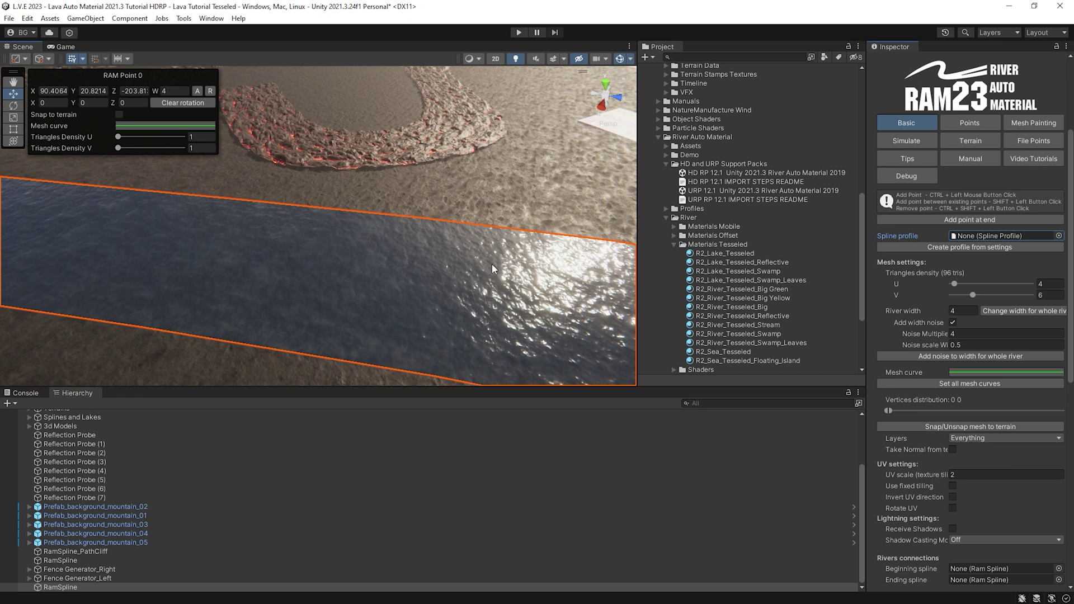
pyautogui.click(1059, 236)
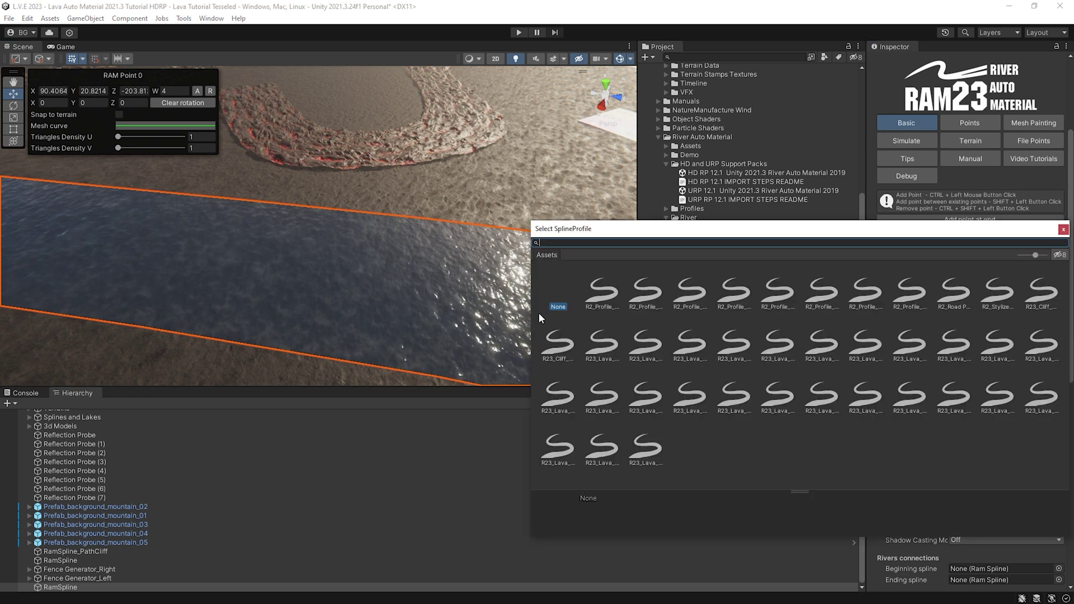
pyautogui.doubleClick(606, 299)
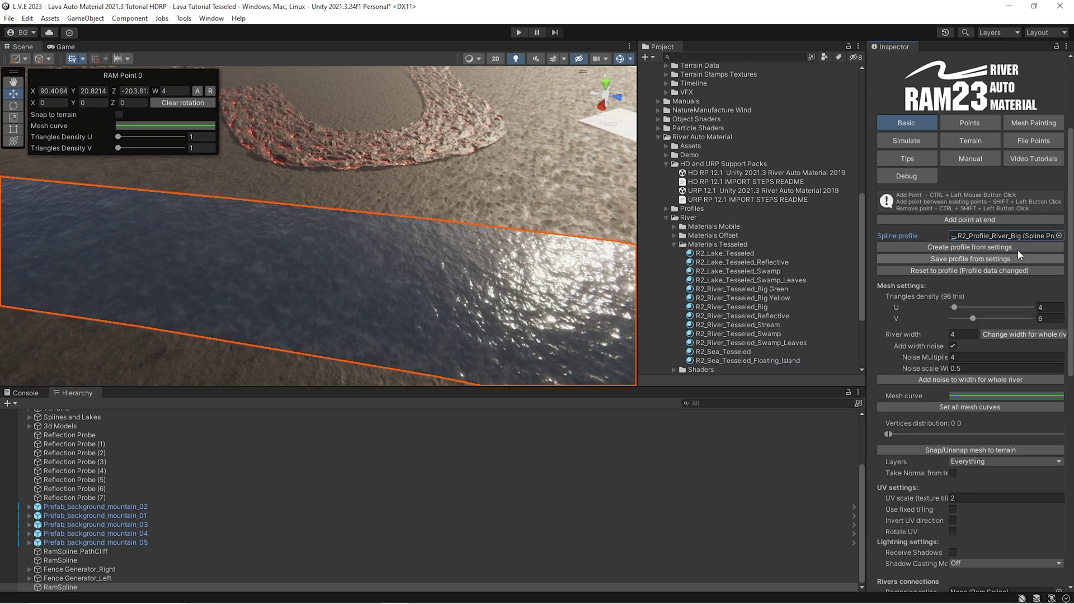
pyautogui.click(1028, 236)
pyautogui.moveTo(746, 245); pyautogui.dragTo(972, 238)
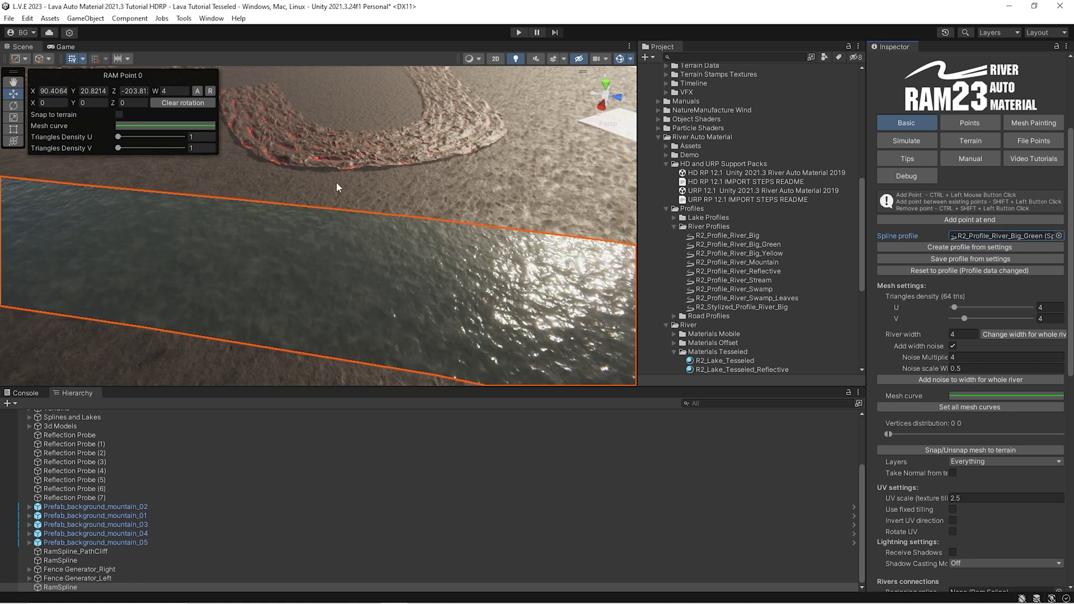
pyautogui.moveTo(338, 185); pyautogui.dragTo(419, 229, button='right')
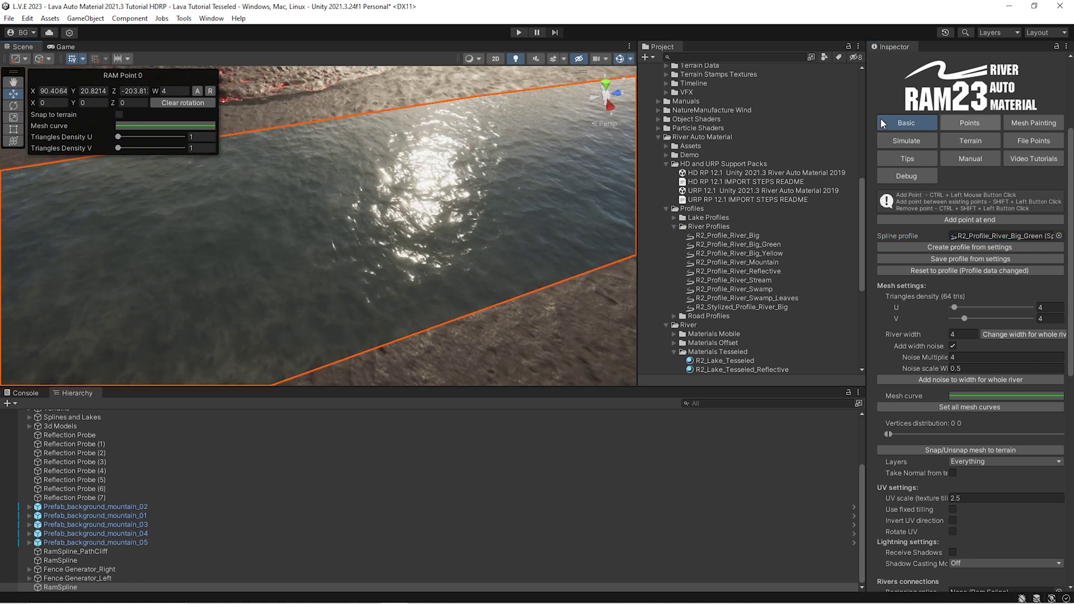
pyautogui.moveTo(358, 224); pyautogui.dragTo(436, 196, button='right')
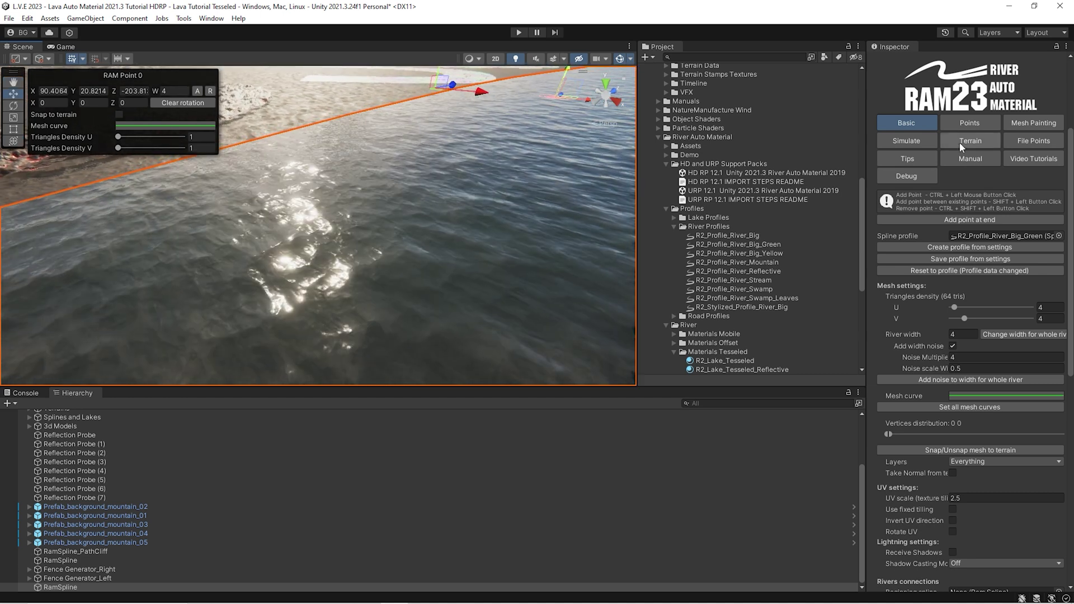
# Show the Mesh Painting Flow Map tools for the river in the RAM Inspector
pyautogui.click(1012, 125)
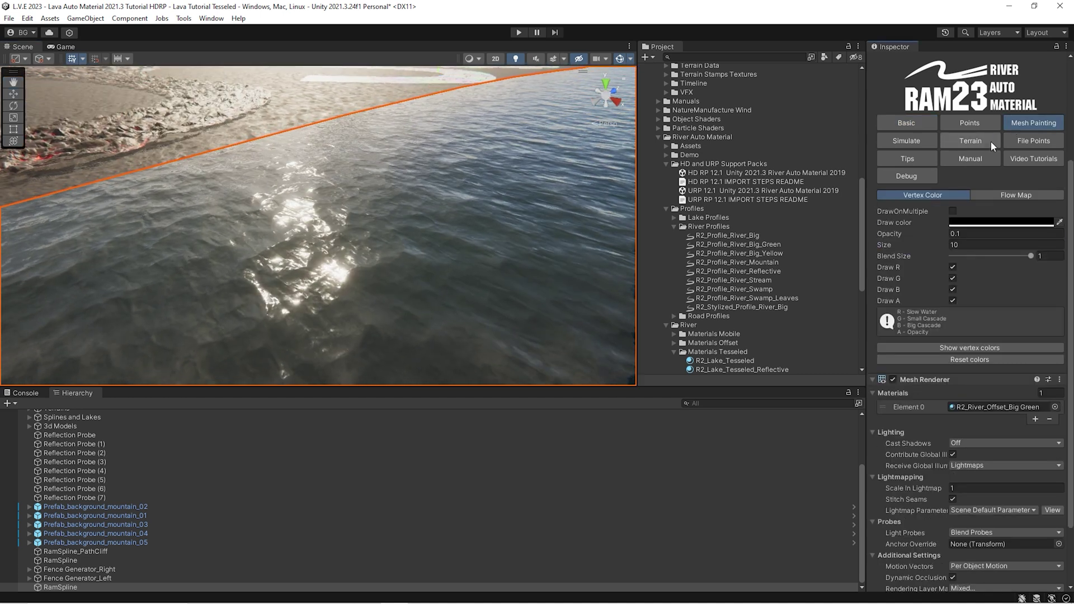
pyautogui.click(1010, 195)
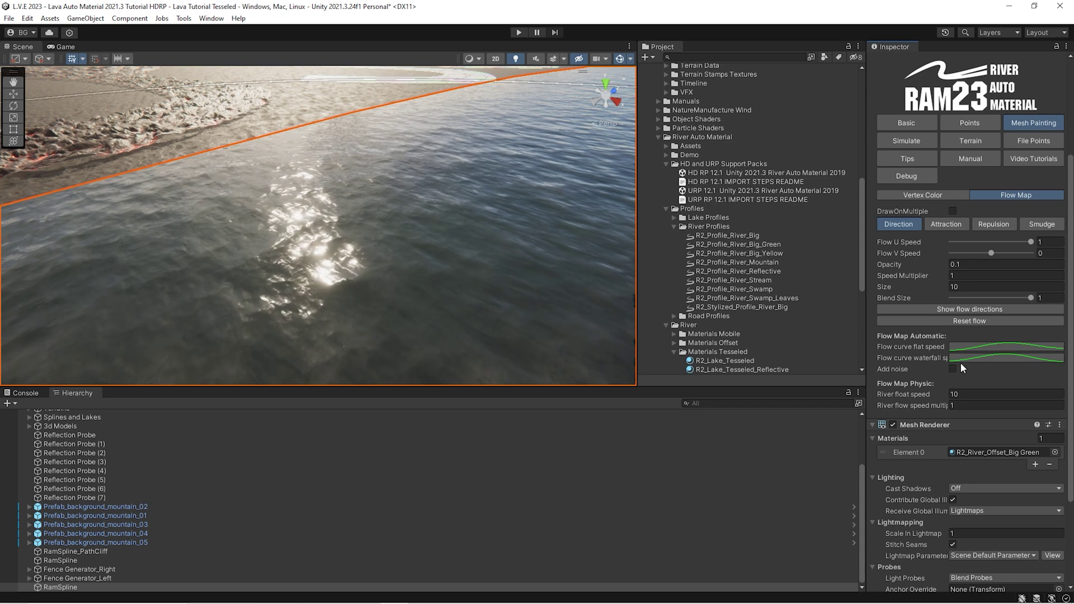
pyautogui.moveTo(410, 240)
pyautogui.mouseDown(button='right')
pyautogui.moveTo(297, 251)
pyautogui.moveTo(425, 240)
pyautogui.mouseUp(button='right')
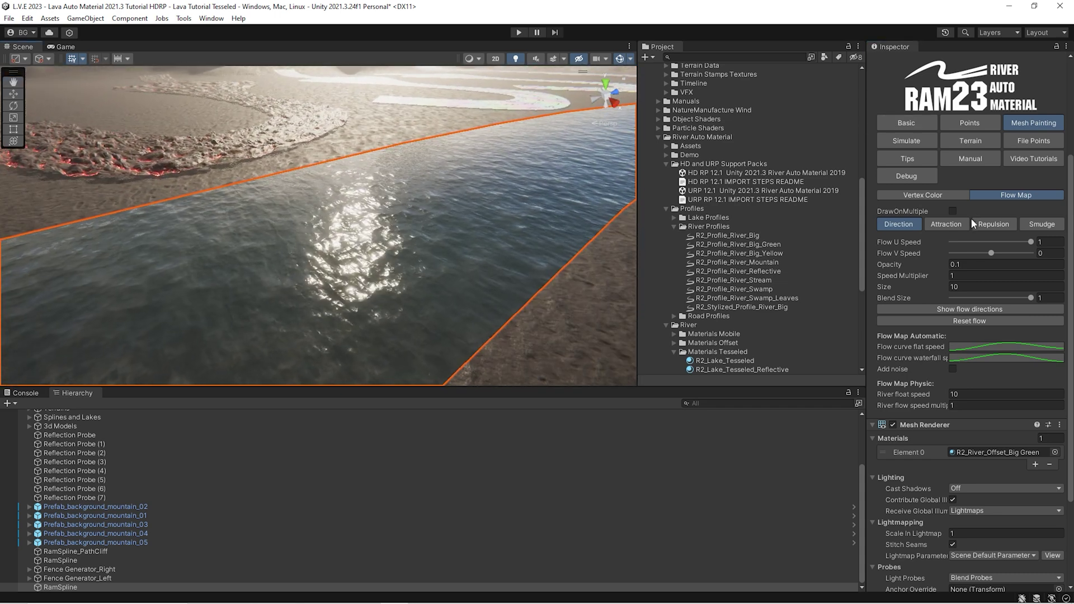
# Show the river's Basic profile and mesh settings, then orbit sideways over the green river
pyautogui.click(907, 123)
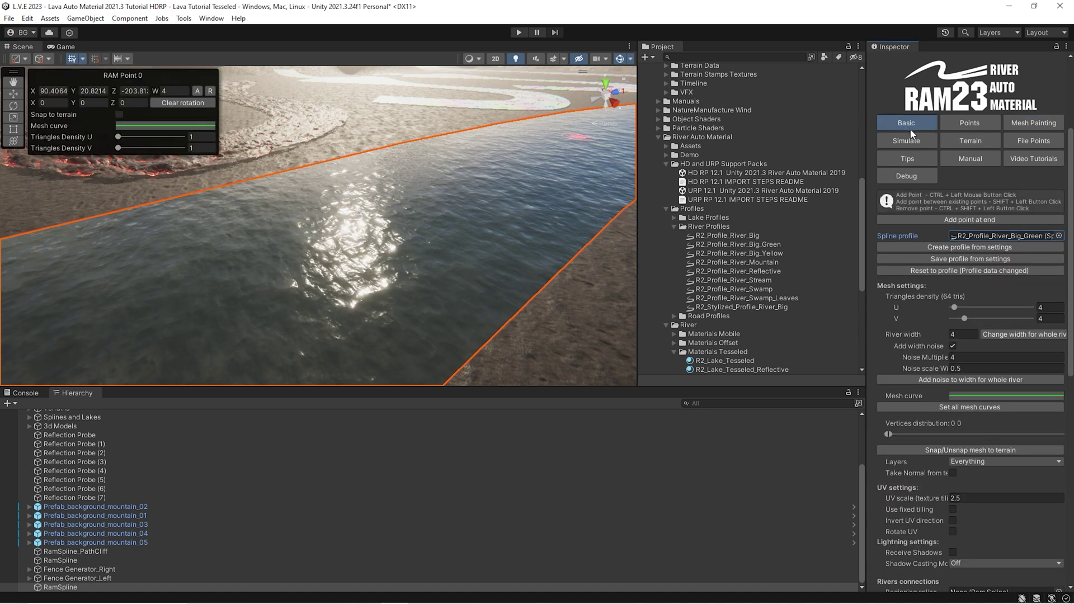
pyautogui.moveTo(537, 207); pyautogui.dragTo(492, 208, button='right')
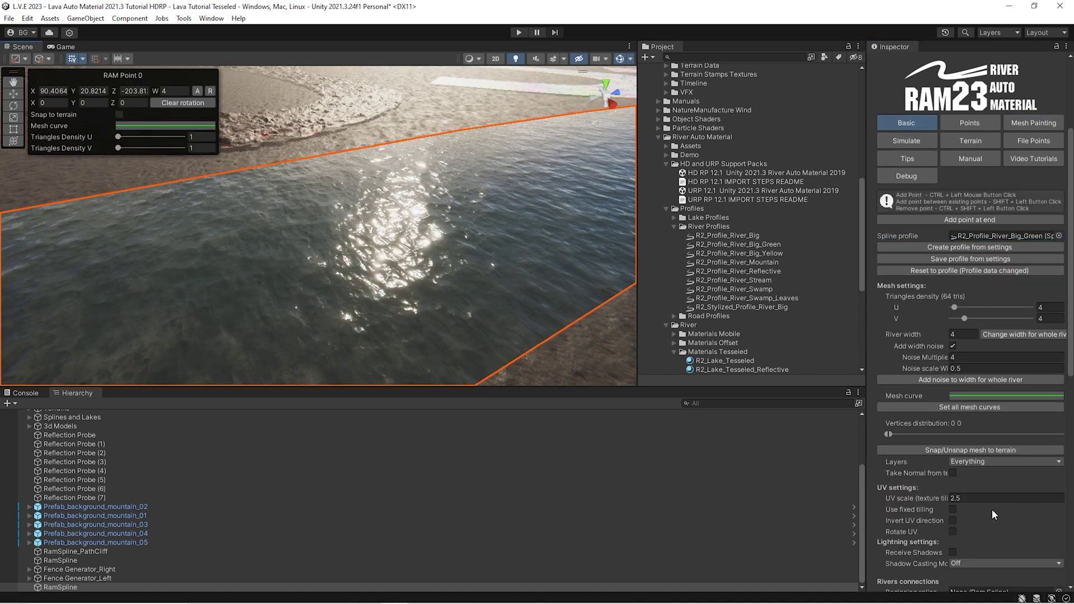
pyautogui.scroll(-2, 905, 506)
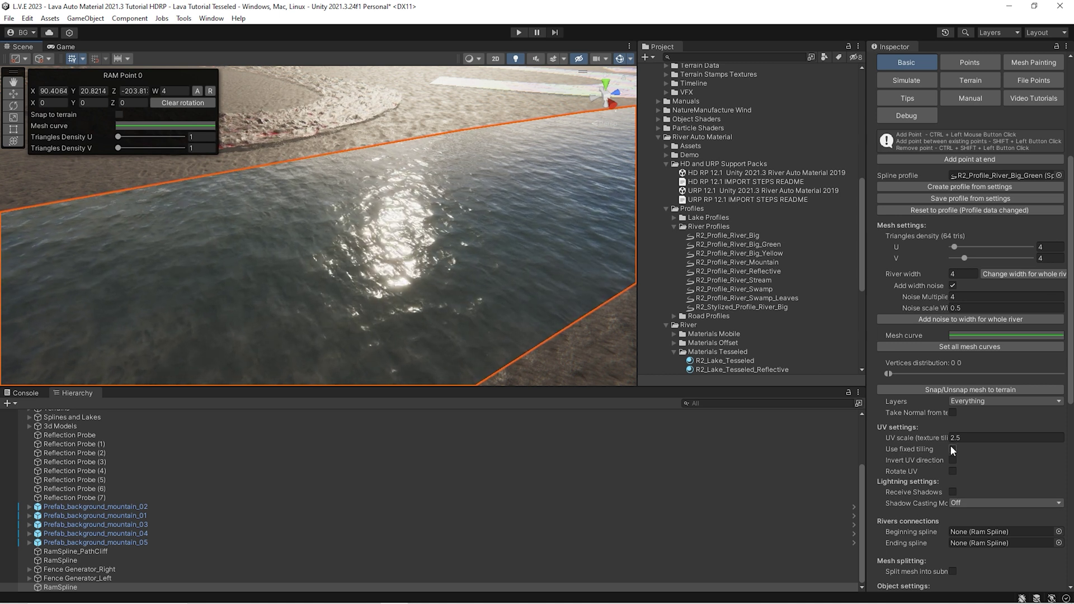
pyautogui.keyDown('alt'); pyautogui.moveTo(364, 313); pyautogui.dragTo(352, 288); pyautogui.keyUp('alt')
pyautogui.moveTo(352, 288); pyautogui.dragTo(350, 288, button='right')
pyautogui.press('a')
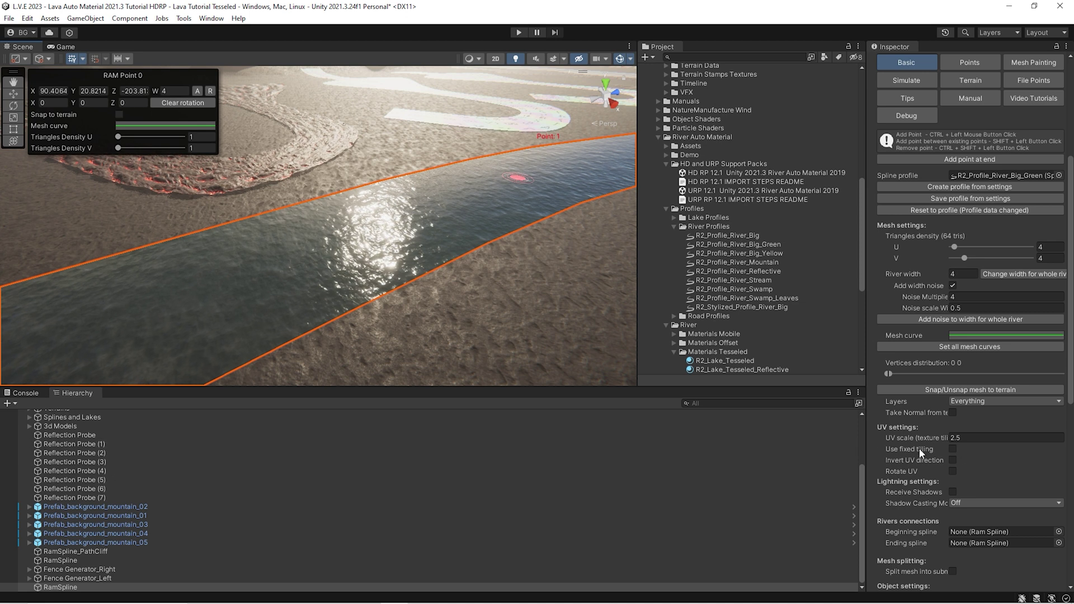
pyautogui.moveTo(360, 264); pyautogui.dragTo(322, 235, button='right')
pyautogui.press('s')
# Inspect the water close up and toward the lava bank, nudging Lake Point 10 along X
pyautogui.keyDown('alt'); pyautogui.moveTo(322, 235); pyautogui.dragTo(398, 232); pyautogui.keyUp('alt')
pyautogui.moveTo(398, 230); pyautogui.dragTo(298, 341, button='right')
pyautogui.press('w')
pyautogui.scroll(-10, 301, 345)
pyautogui.keyDown('alt'); pyautogui.moveTo(325, 235); pyautogui.dragTo(400, 196); pyautogui.keyUp('alt')
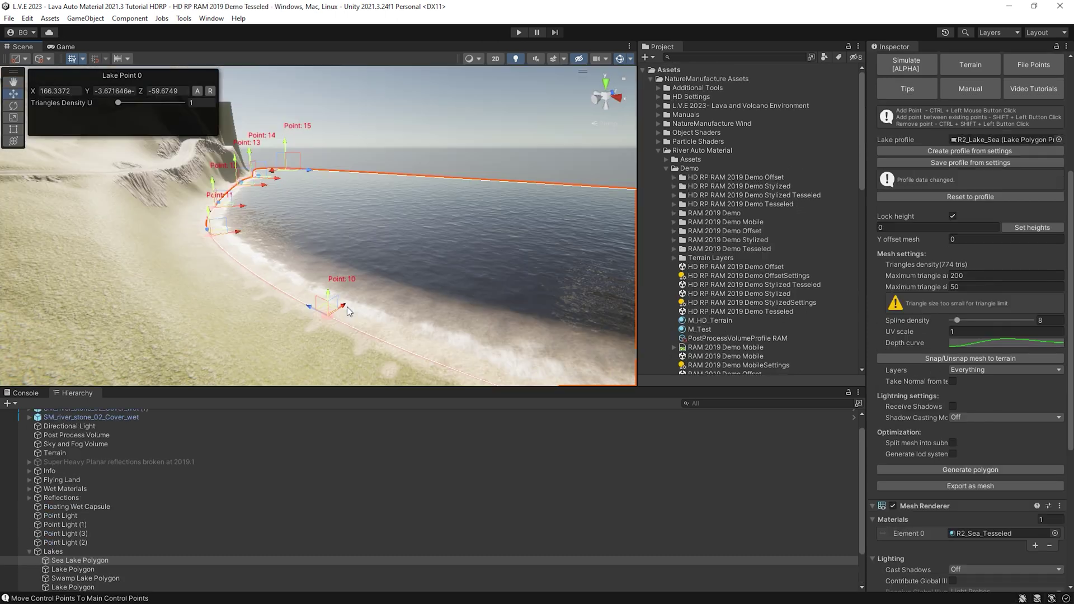
pyautogui.moveTo(347, 307)
pyautogui.mouseDown()
pyautogui.moveTo(330, 327)
pyautogui.moveTo(351, 307)
pyautogui.mouseUp()
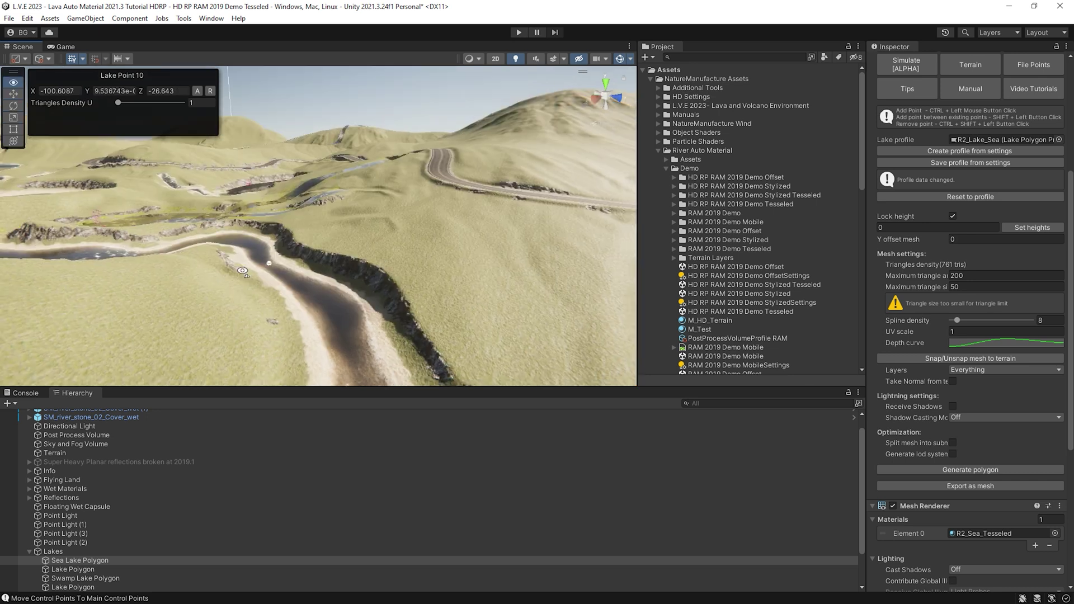
# Select the Big River RamSpline and its point 13 in the demo scene
pyautogui.click(323, 312)
pyautogui.press('w')
pyautogui.moveTo(324, 311); pyautogui.dragTo(358, 335, button='right')
pyautogui.click(375, 332)
pyautogui.scroll(5, 969, 157)
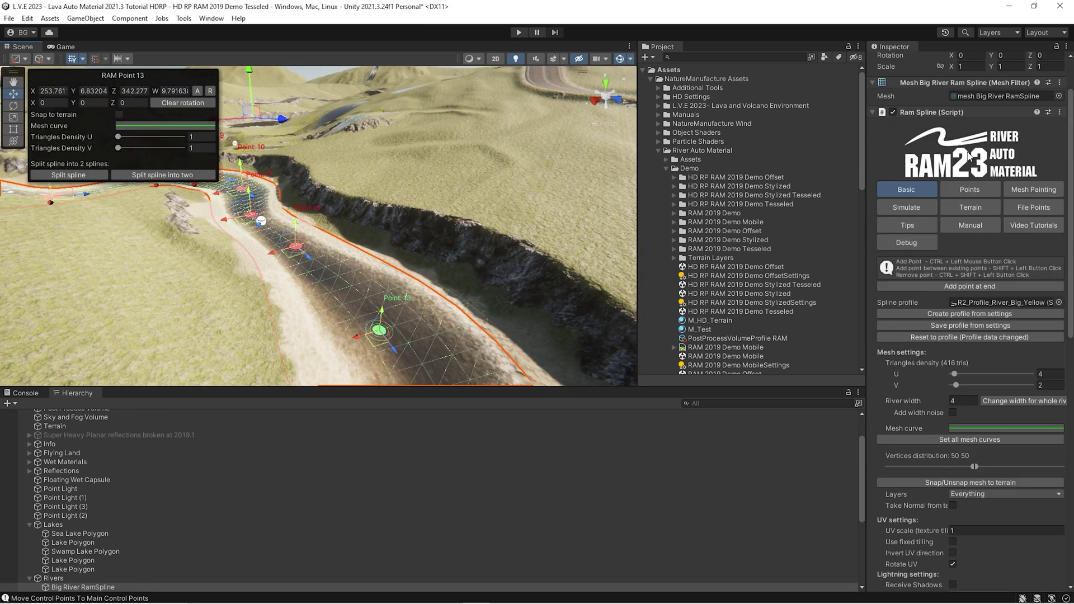
pyautogui.scroll(-6, 947, 412)
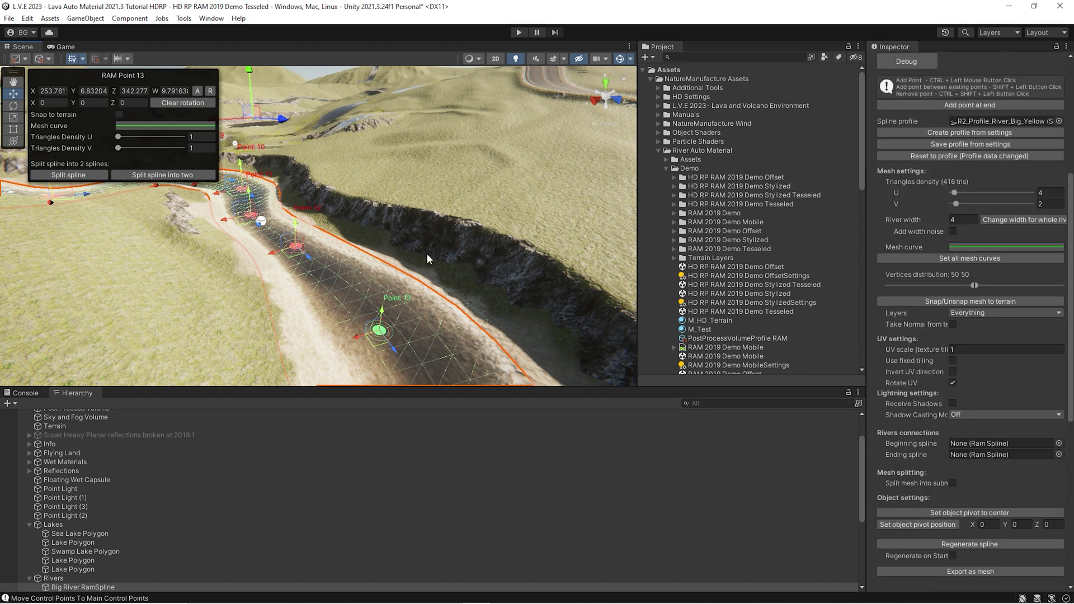
# Fly along the river to the lake and show its Terrain settings (Terrain Painter Profile: None)
pyautogui.keyDown('alt'); pyautogui.moveTo(384, 252); pyautogui.dragTo(291, 203); pyautogui.keyUp('alt')
pyautogui.press('w')
pyautogui.moveTo(290, 203)
pyautogui.mouseDown(button='right')
pyautogui.moveTo(240, 221)
pyautogui.moveTo(229, 243)
pyautogui.moveTo(252, 216)
pyautogui.moveTo(291, 202)
pyautogui.mouseUp(button='right')
pyautogui.scroll(5, 922, 159)
pyautogui.click(970, 177)
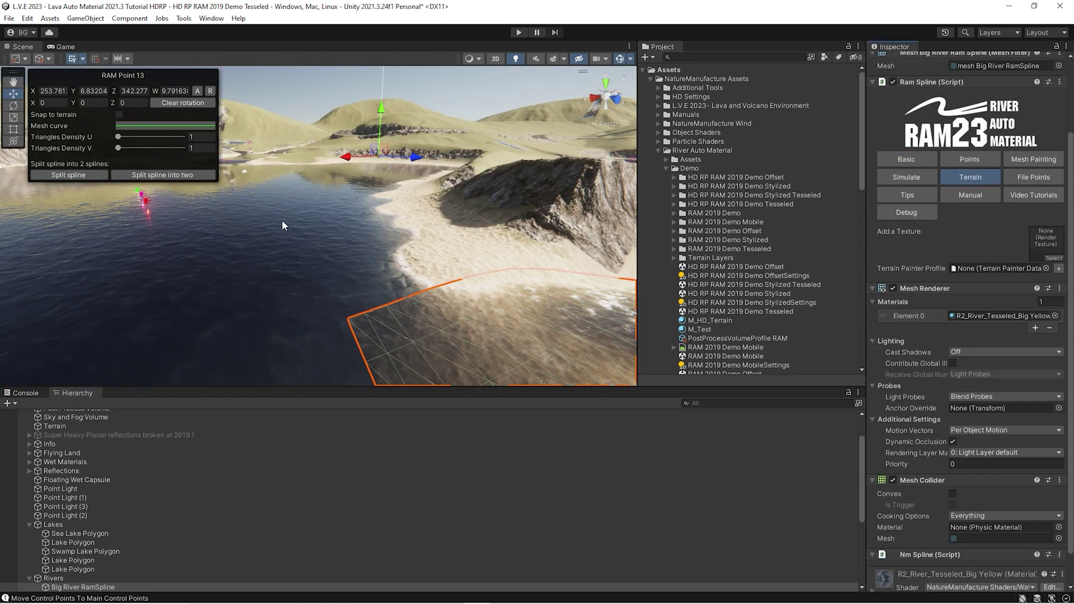
pyautogui.keyDown('alt'); pyautogui.moveTo(280, 227); pyautogui.dragTo(380, 202); pyautogui.keyUp('alt')
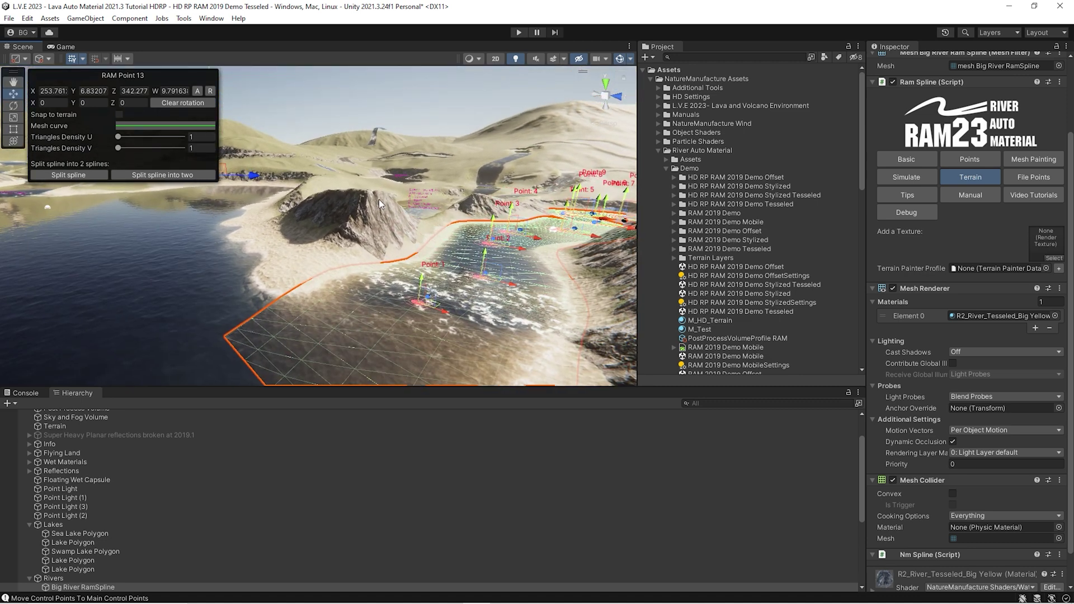